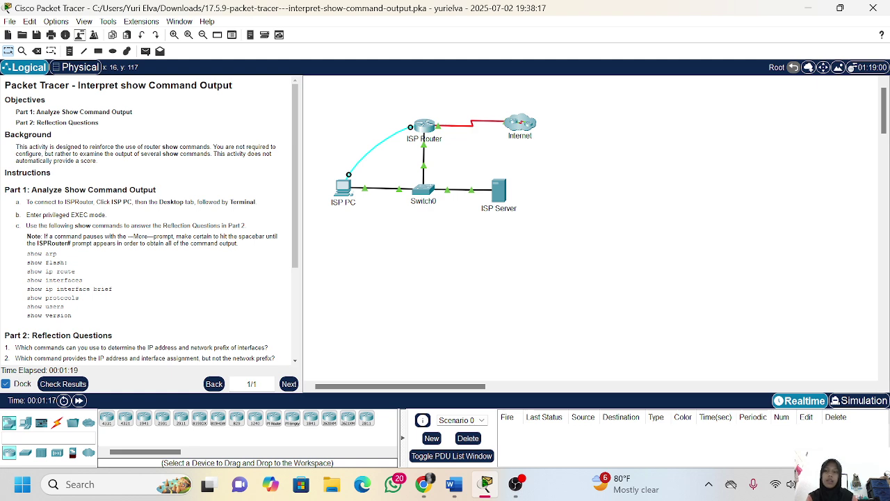
Open a terminal session on ISP PC, accepting the default port configuration, to connect to ISPRouter
scroll(150, 219, down, 1)
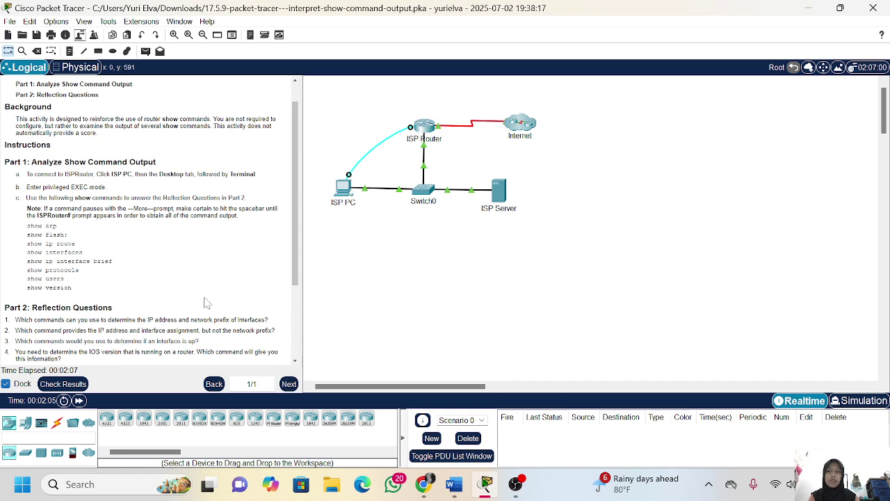
scroll(190, 234, down, 2)
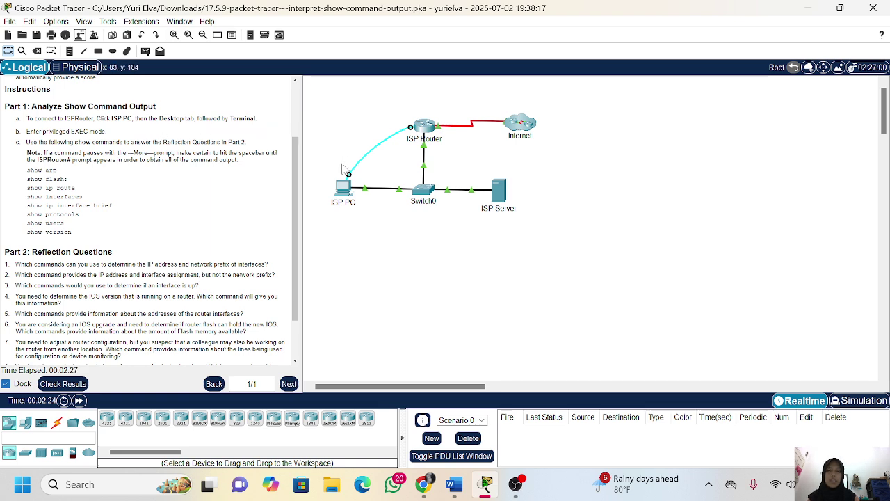
click(344, 188)
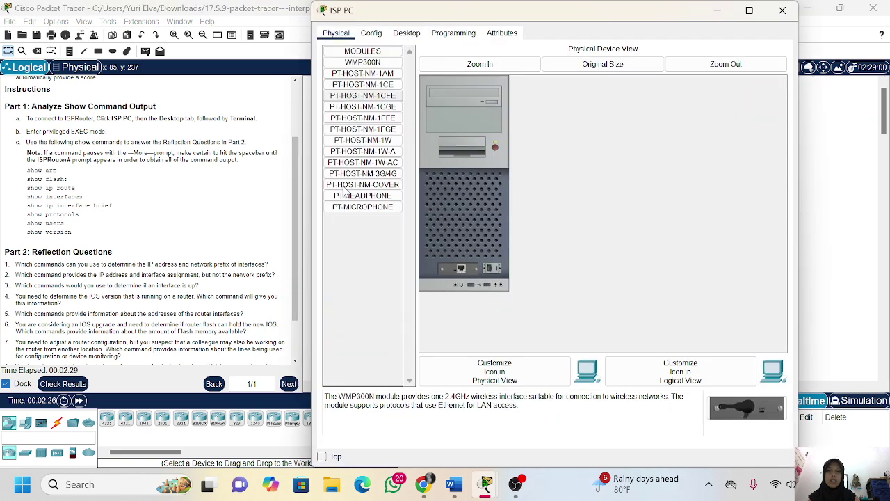
click(410, 34)
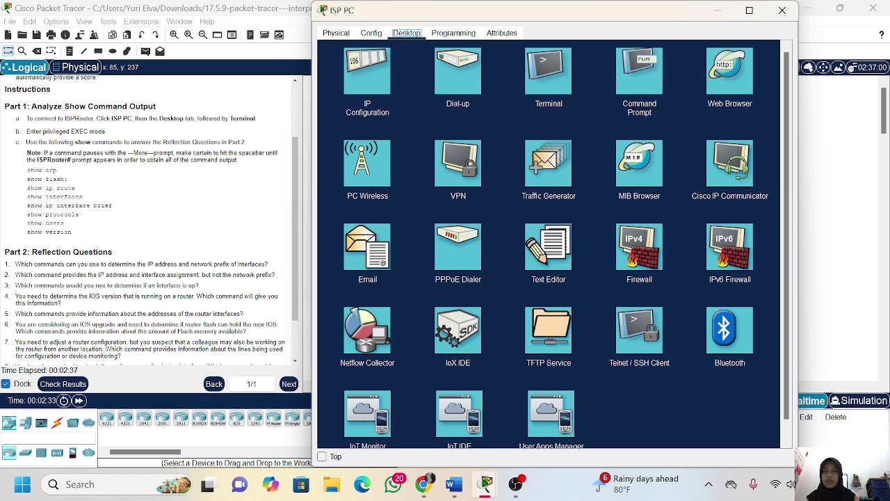
click(558, 95)
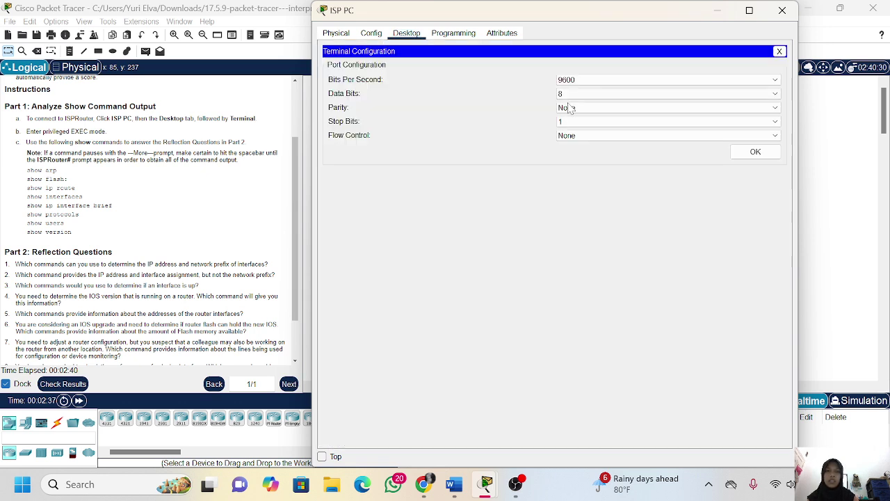
click(755, 152)
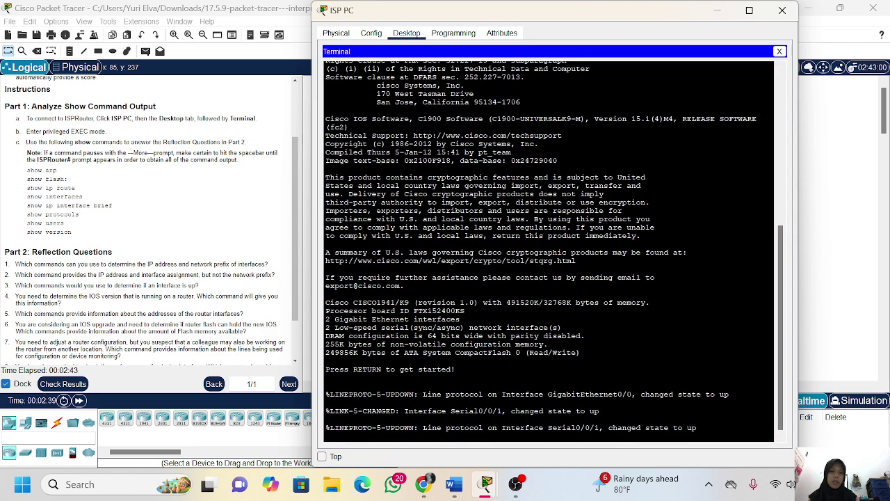
Enter privileged EXEC mode on ISPRouter with the ena command
key(Return)
text(ena)
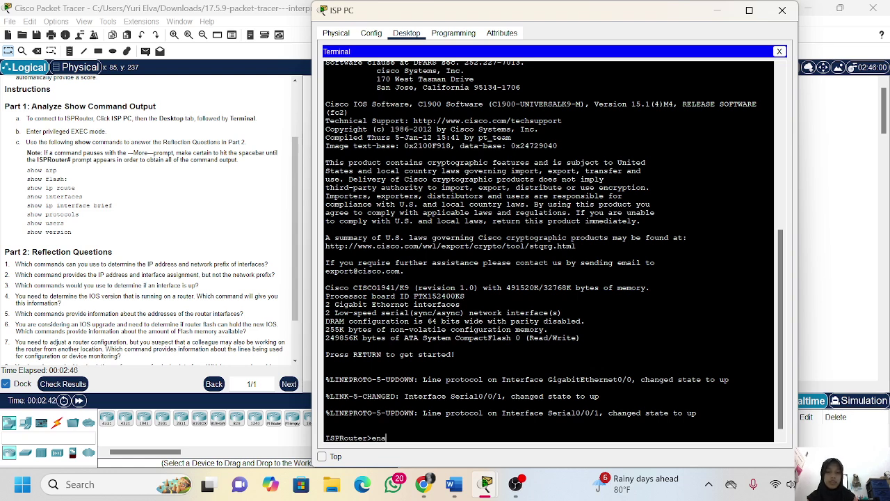
key(Return)
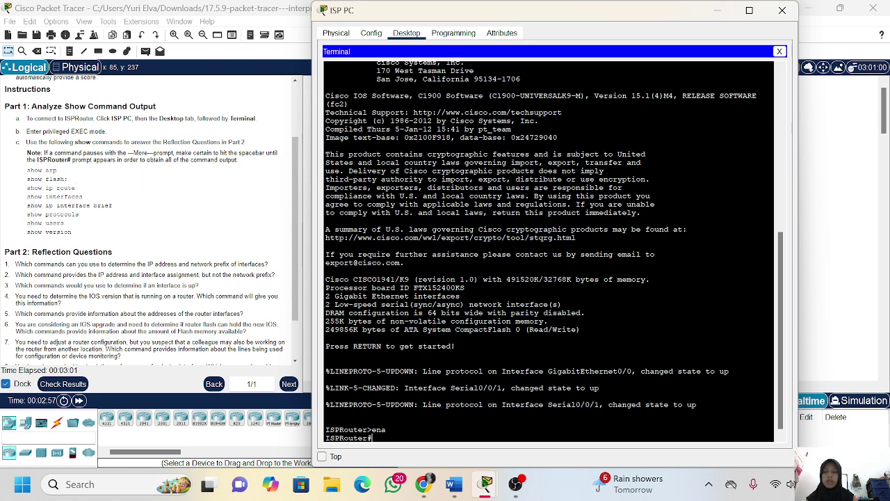
Bring the Part 2 reflection questions into view and keep the ISP PC terminal on top, repositioned and resized beside the instructions
drag(82, 238, 25, 174)
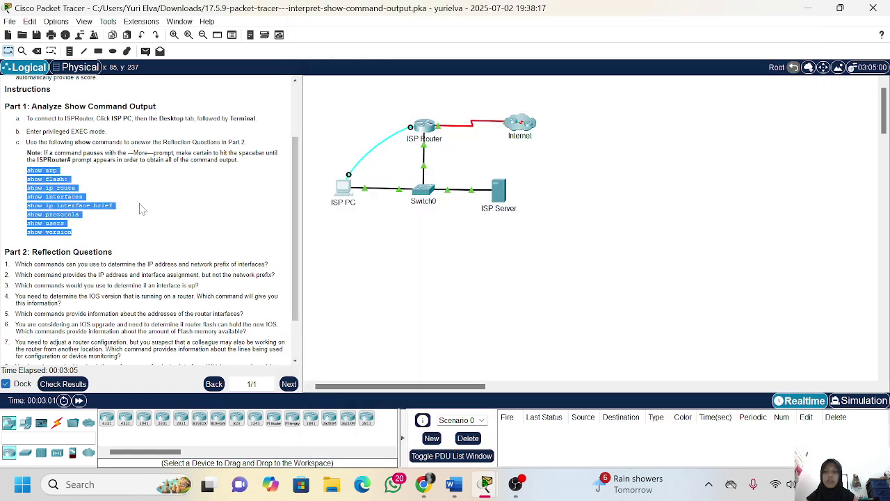
scroll(149, 216, down, 1)
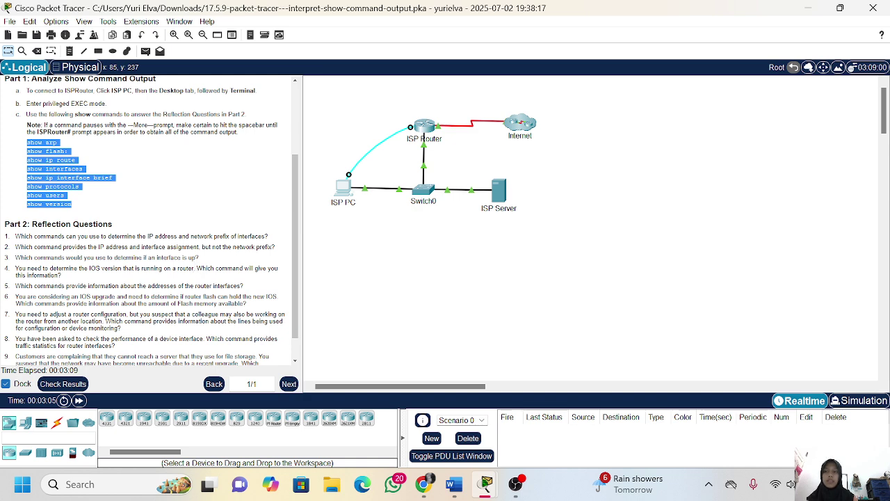
click(13, 224)
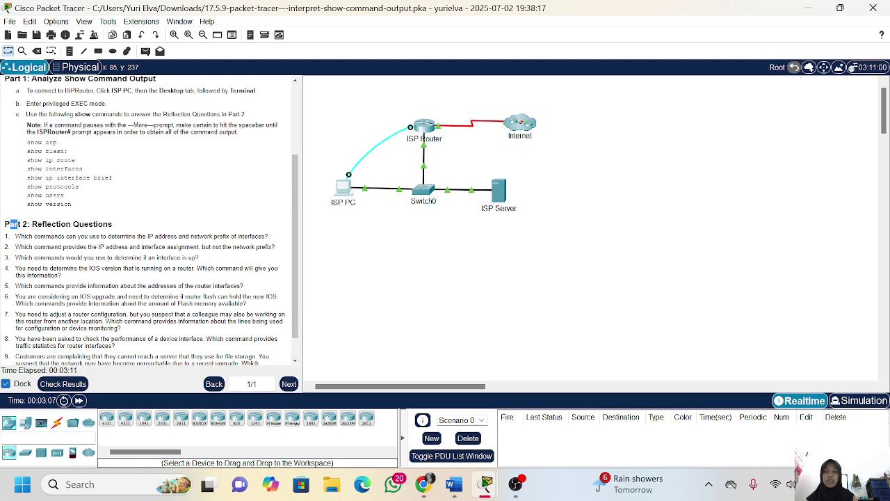
scroll(12, 223, down, 1)
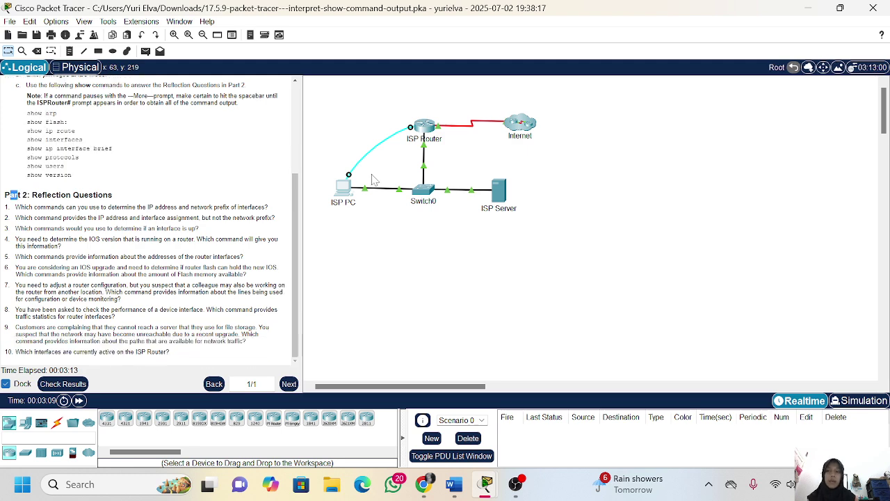
click(346, 189)
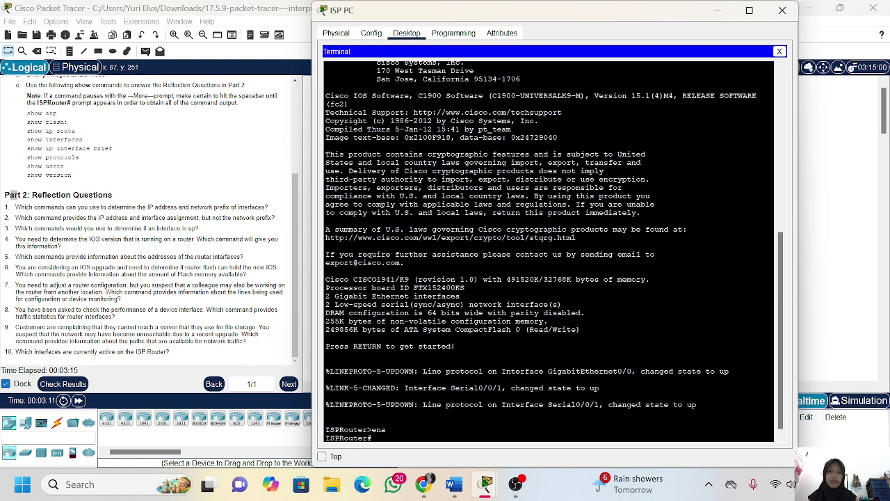
click(321, 456)
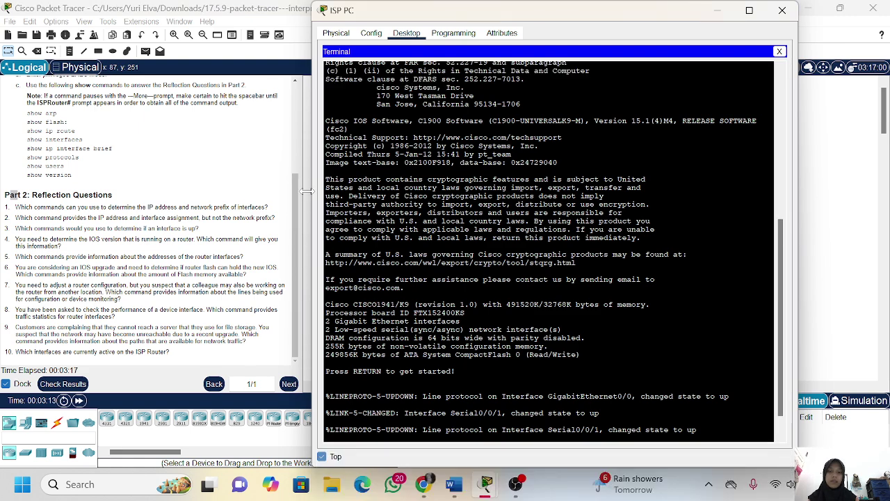
drag(305, 5, 390, 92)
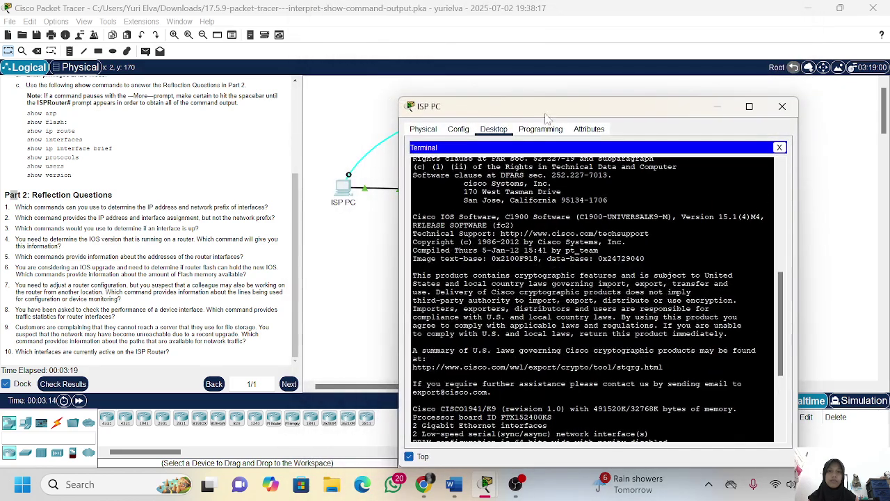
drag(551, 99, 591, 41)
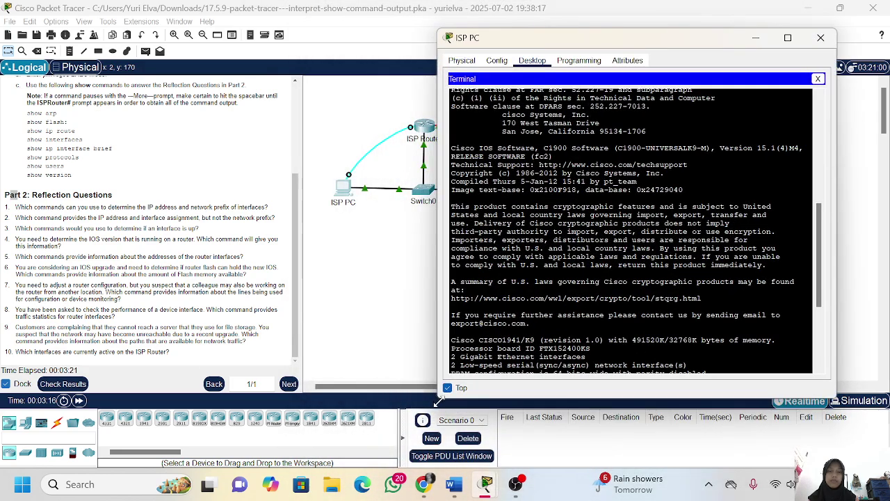
drag(439, 402, 379, 443)
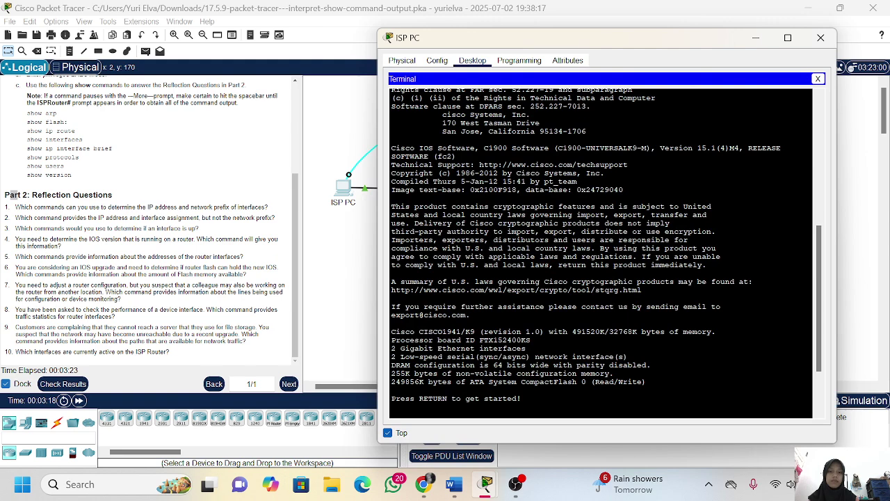
key(Return)
text(ena)
key(Return)
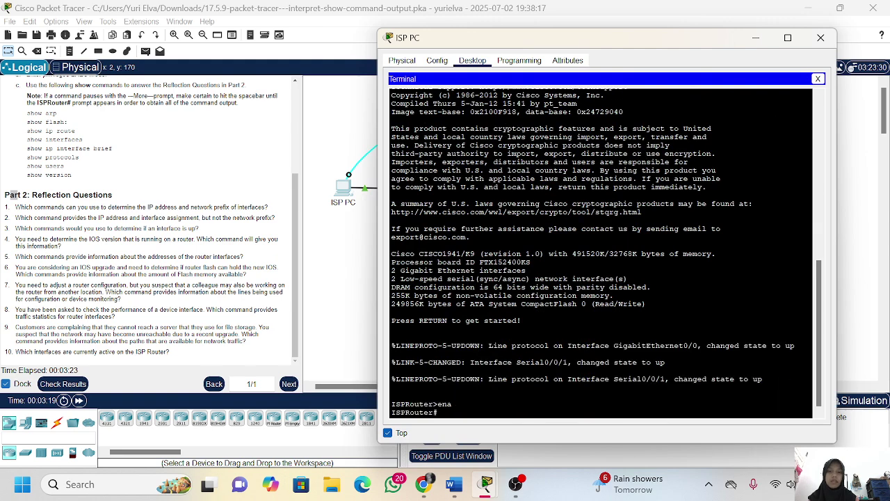
Run show ip route on ISPRouter for reflection question 1 about interface IP addresses and network prefixes
click(14, 196)
drag(15, 206, 278, 217)
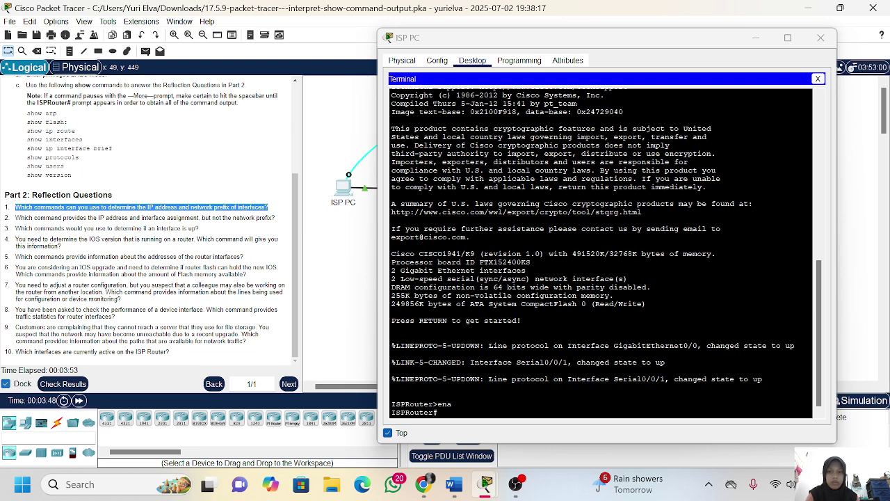
click(439, 411)
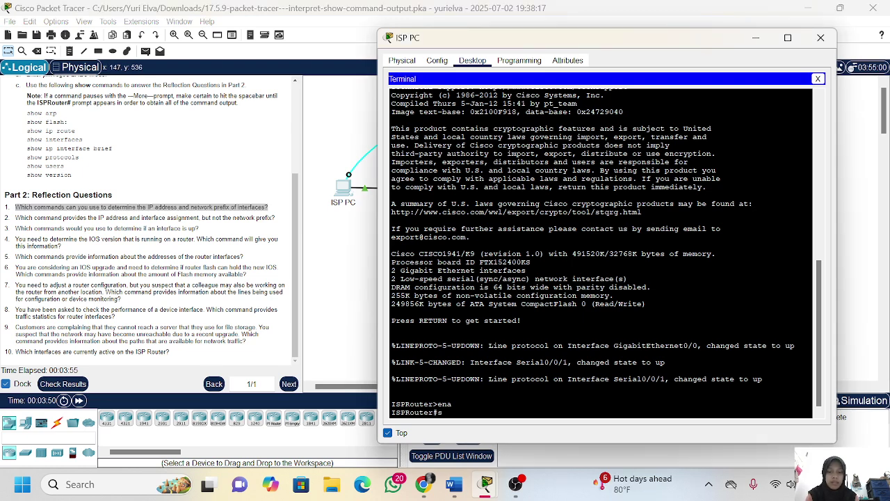
text(show i)
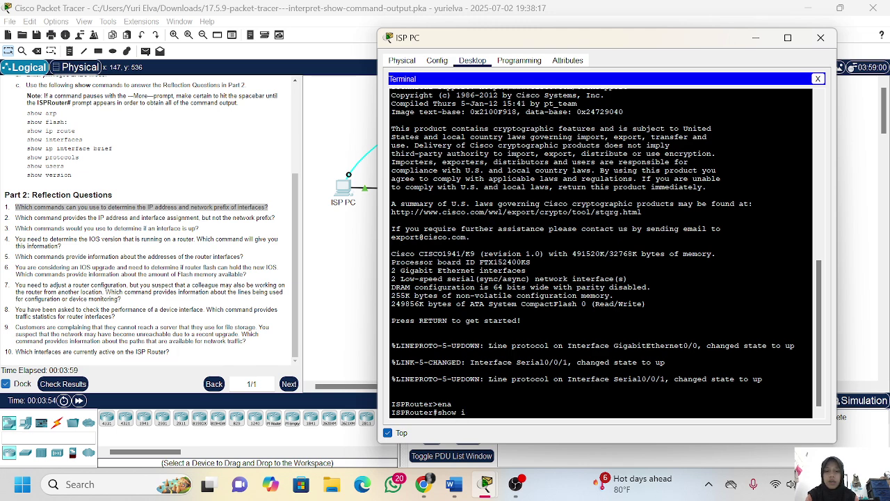
text(p route)
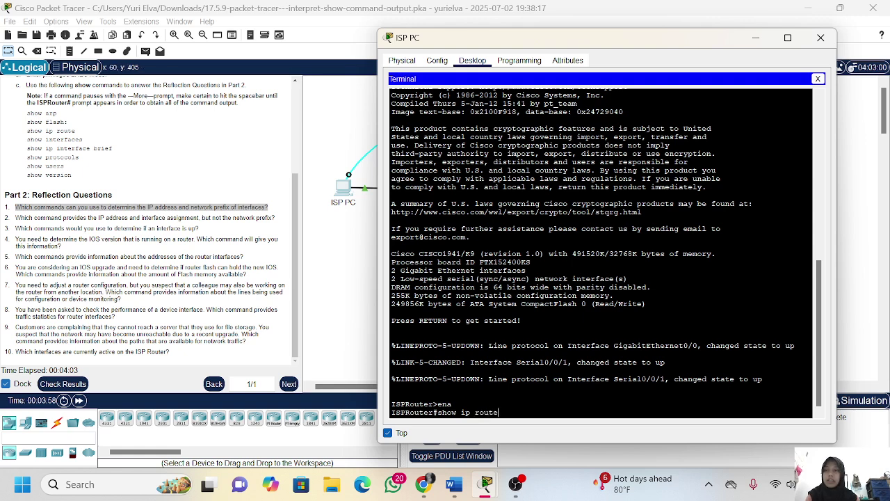
drag(72, 131, 26, 132)
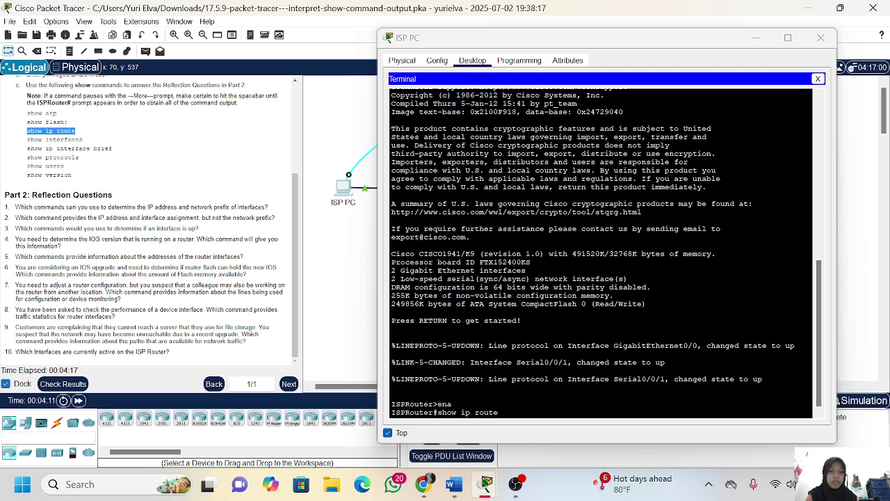
key(Return)
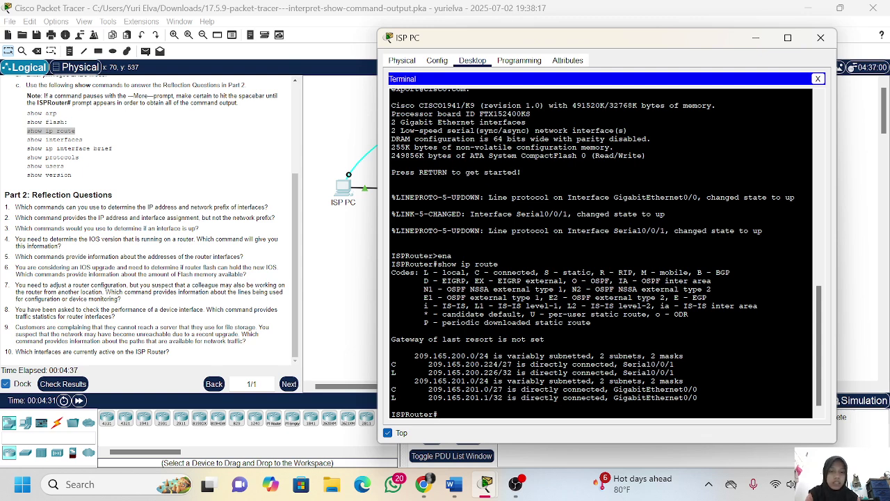
Examine the addresses and prefixes of the Serial0/0/1 entries in the routing table output
drag(423, 364, 660, 372)
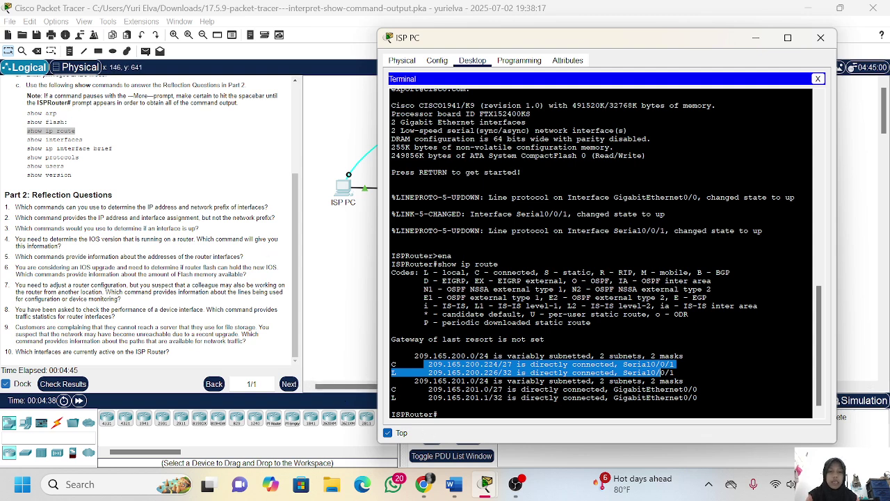
click(661, 372)
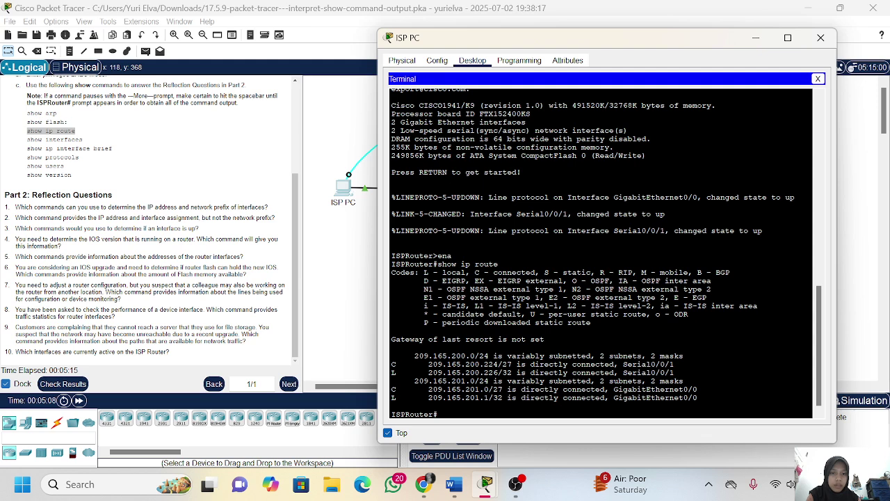
drag(428, 364, 495, 363)
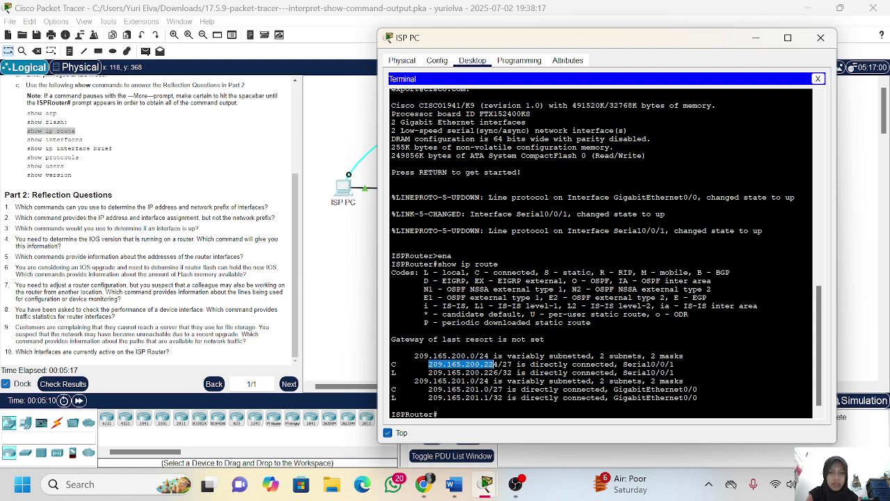
drag(414, 356, 516, 372)
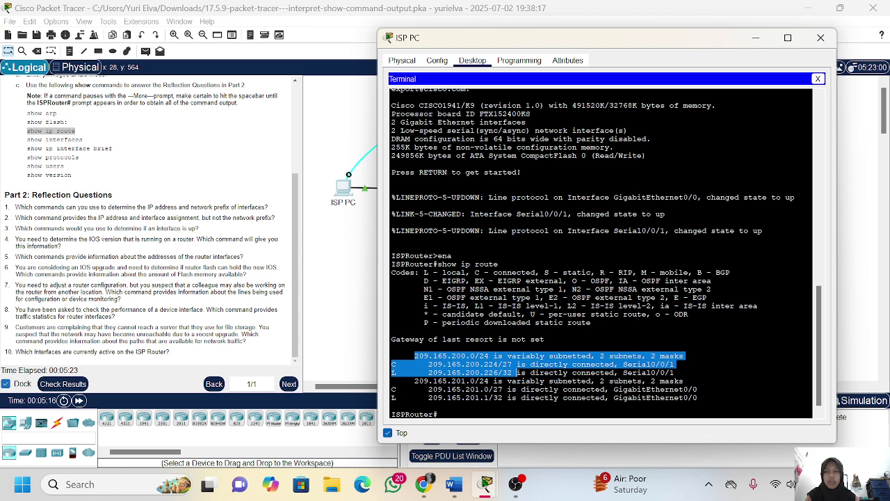
Run show ip interface brief on ISPRouter for reflection question 2 about IP address and interface assignment without the network prefix
click(47, 238)
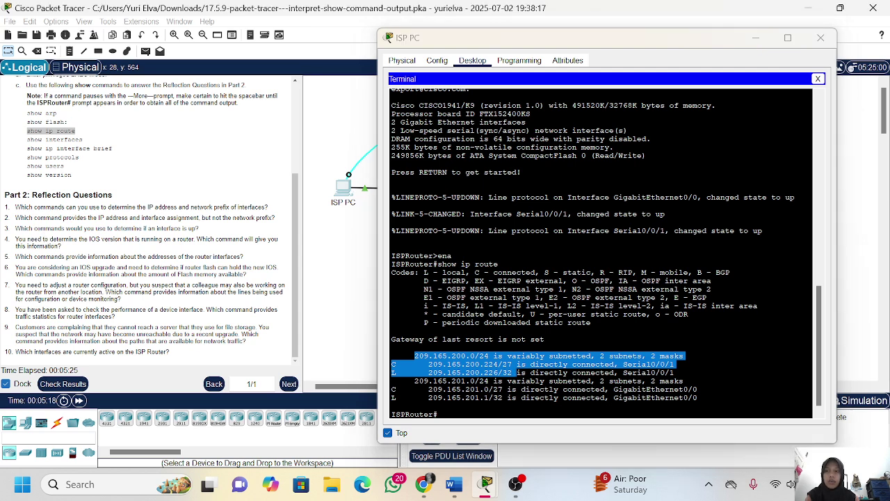
drag(14, 217, 267, 218)
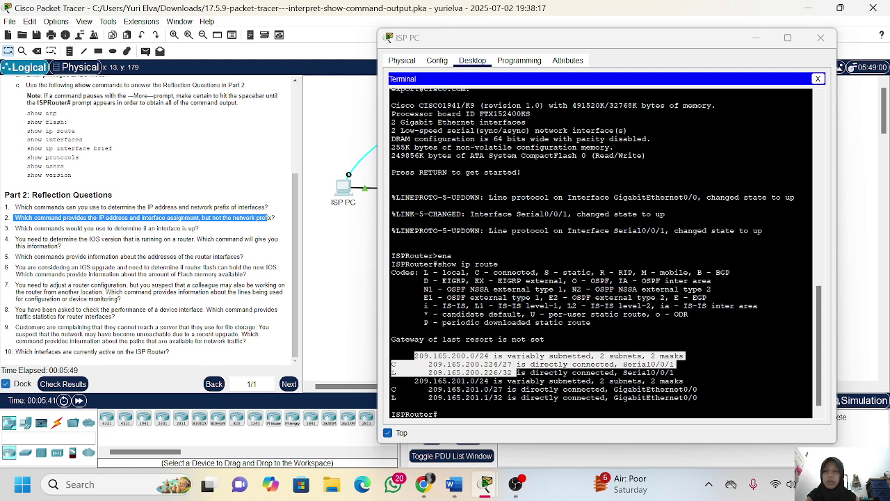
drag(26, 148, 117, 154)
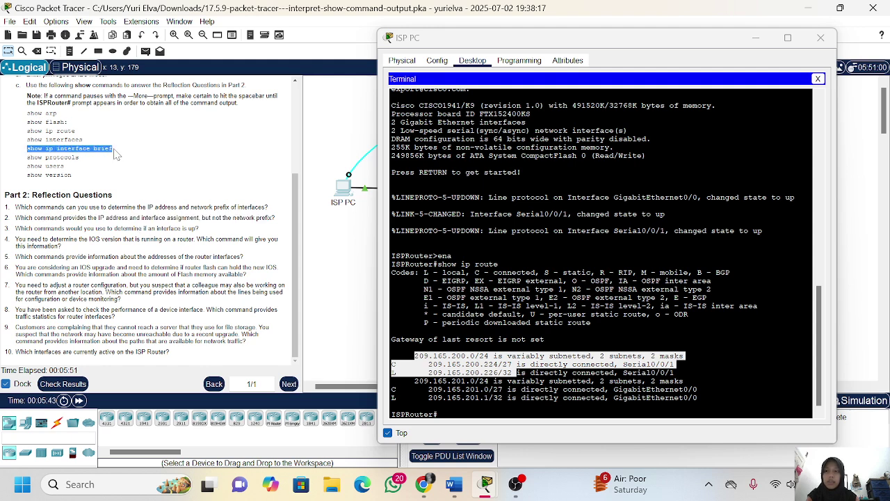
click(464, 414)
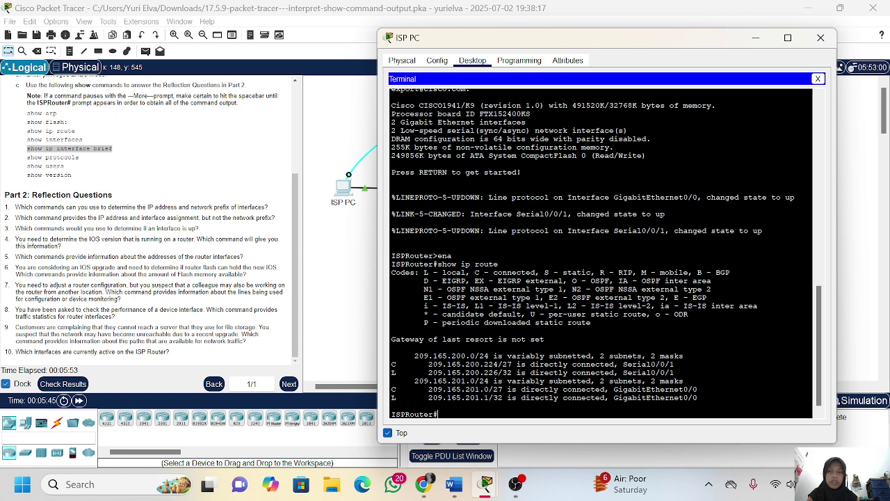
text(show)
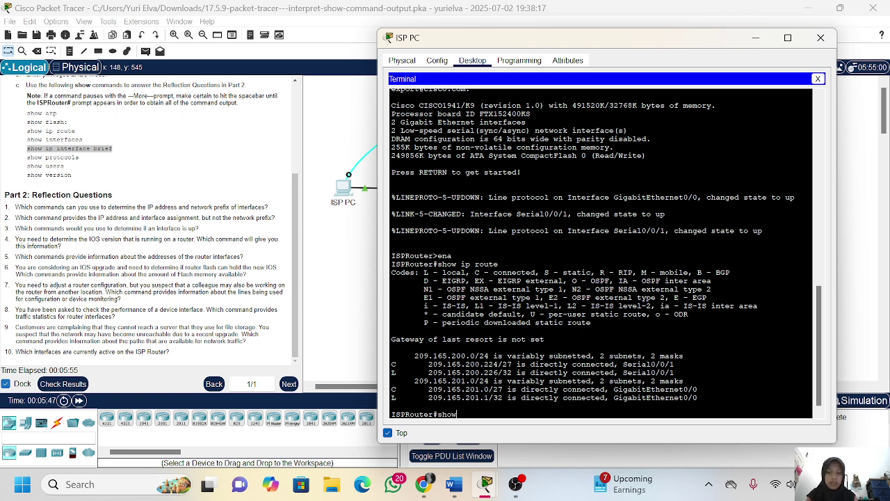
text( ip interfaces)
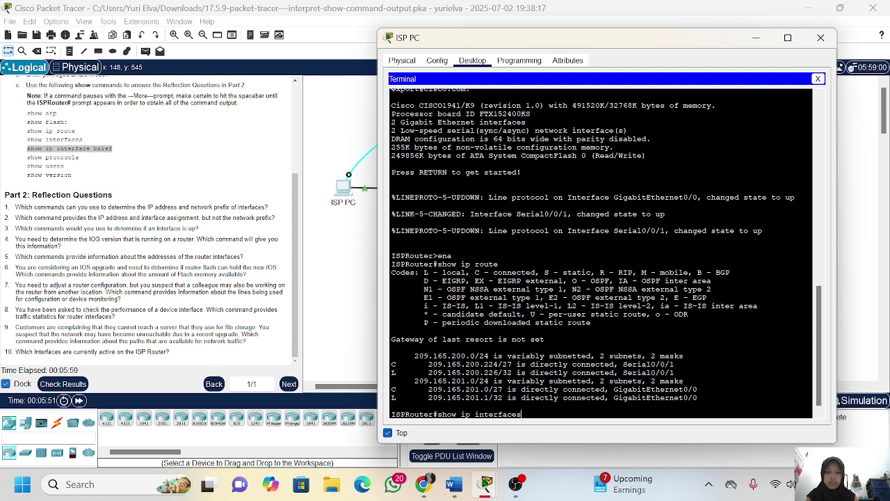
key(BackSpace)
text(brief)
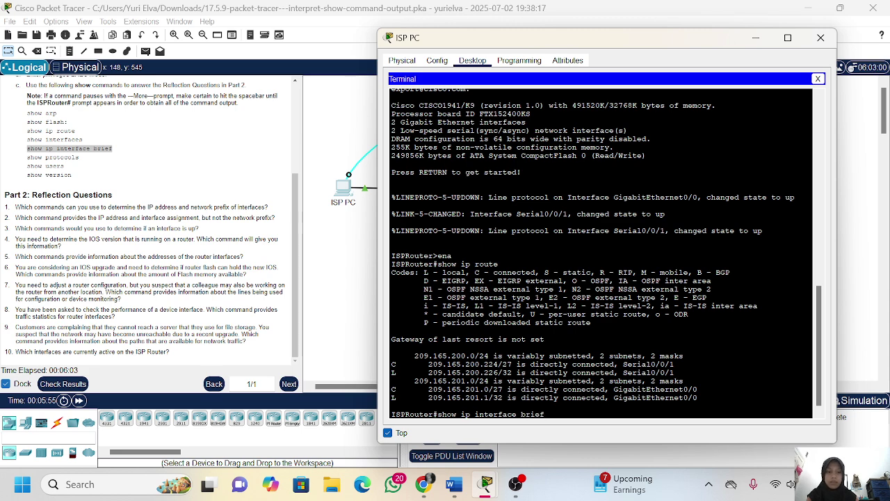
key(Return)
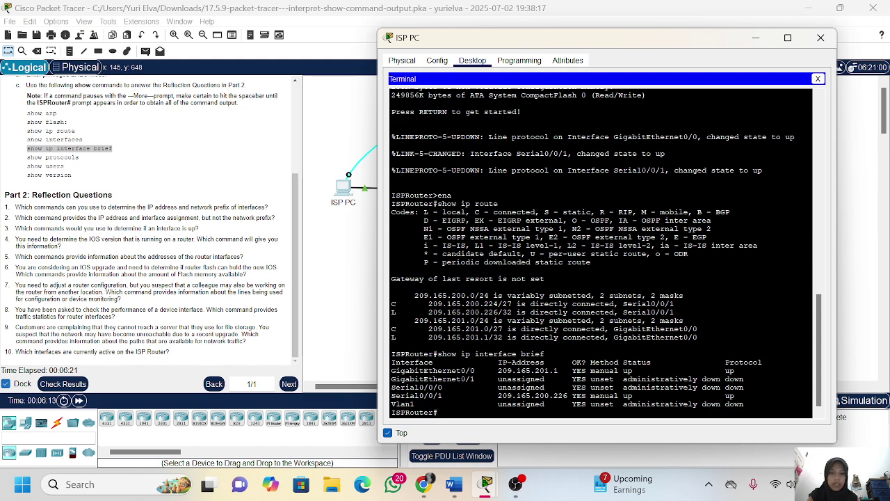
Examine the IP addresses assigned to GigabitEthernet0/0 and Serial0/0/1 in the show ip interface brief output
drag(391, 369, 549, 370)
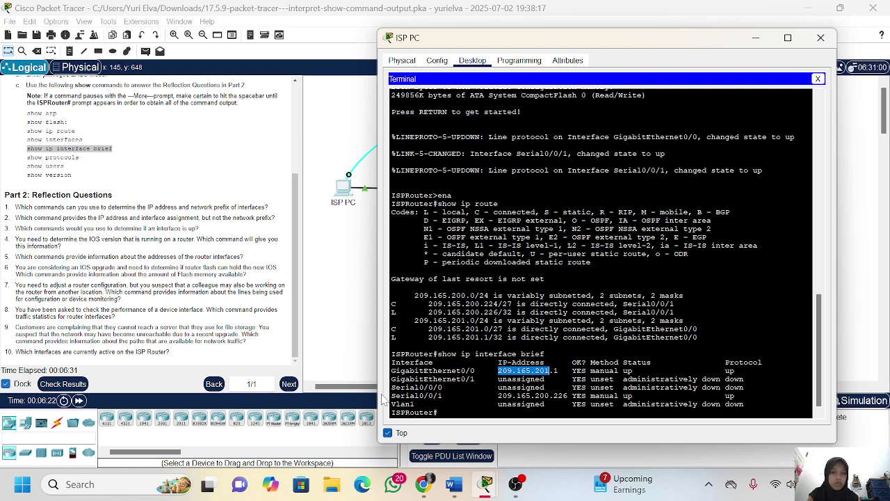
drag(391, 395, 452, 396)
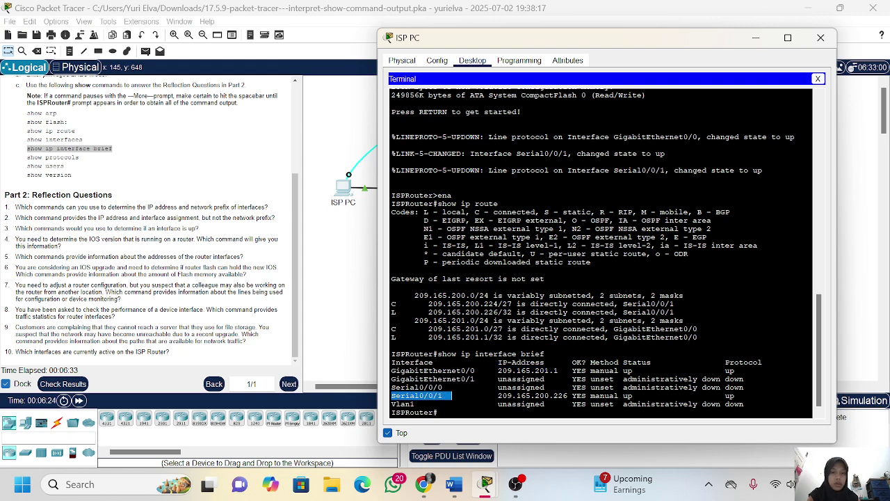
drag(391, 403, 563, 395)
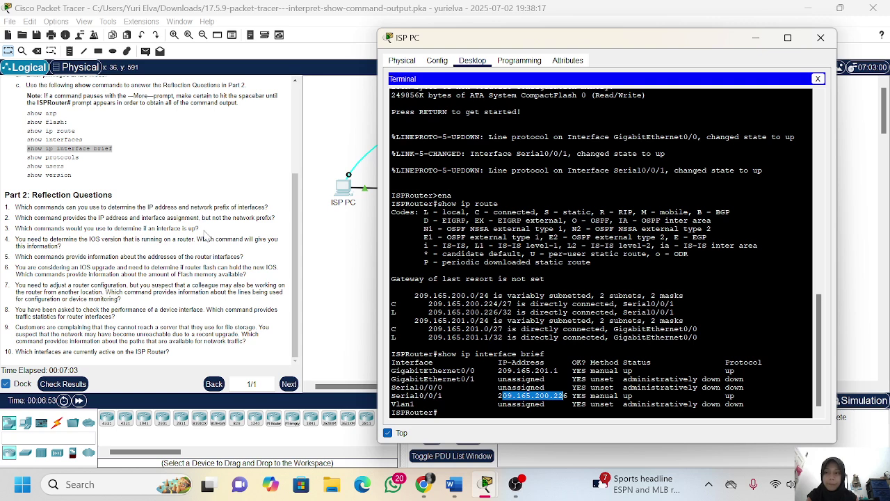
Check the Status and Protocol values of GigabitEthernet0/0 and Serial0/0/1 in the brief output for reflection question 3
drag(200, 229, 189, 229)
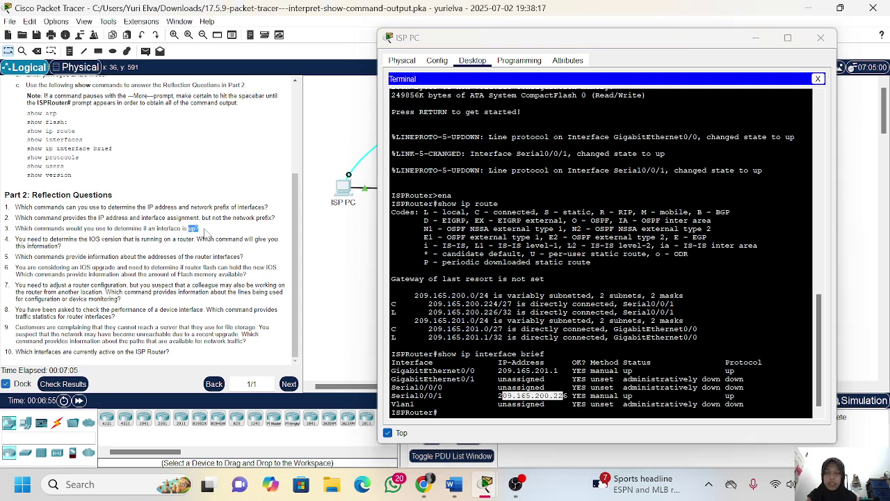
click(205, 230)
click(462, 412)
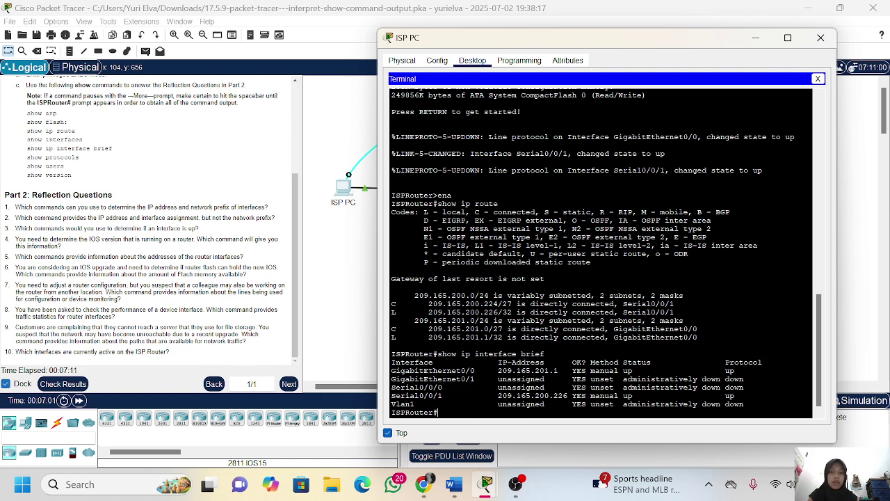
drag(437, 354, 545, 353)
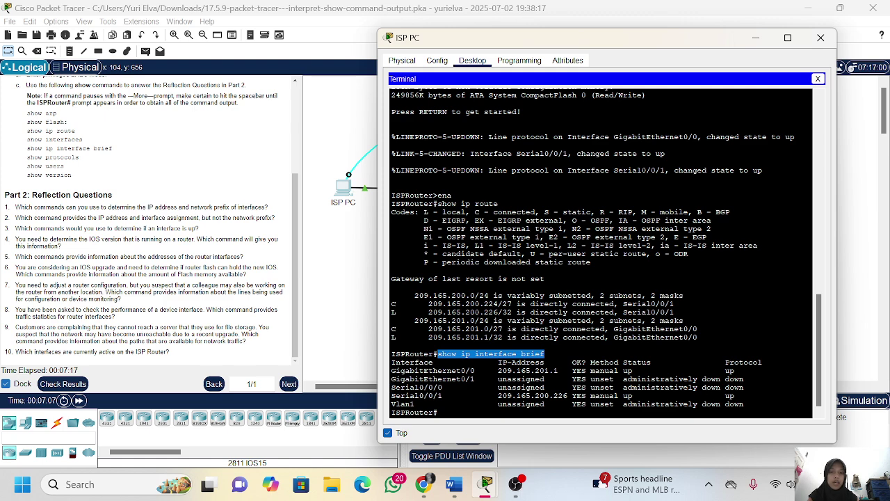
drag(391, 369, 466, 370)
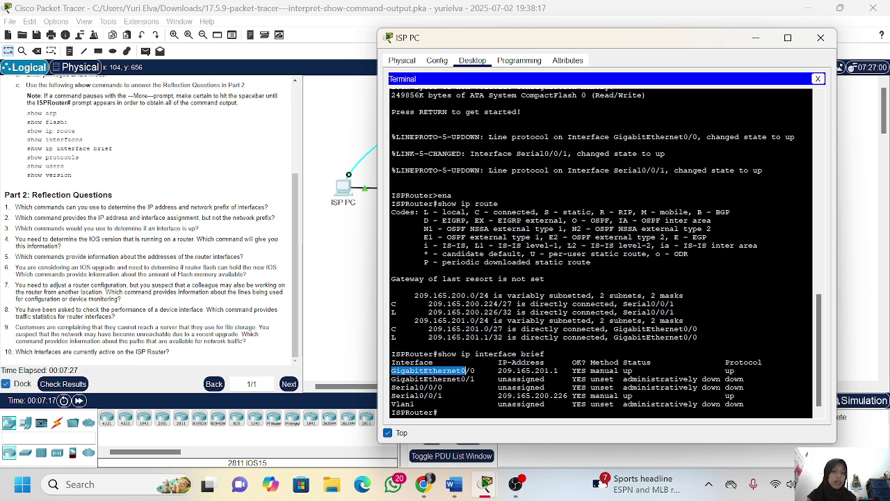
drag(623, 370, 739, 371)
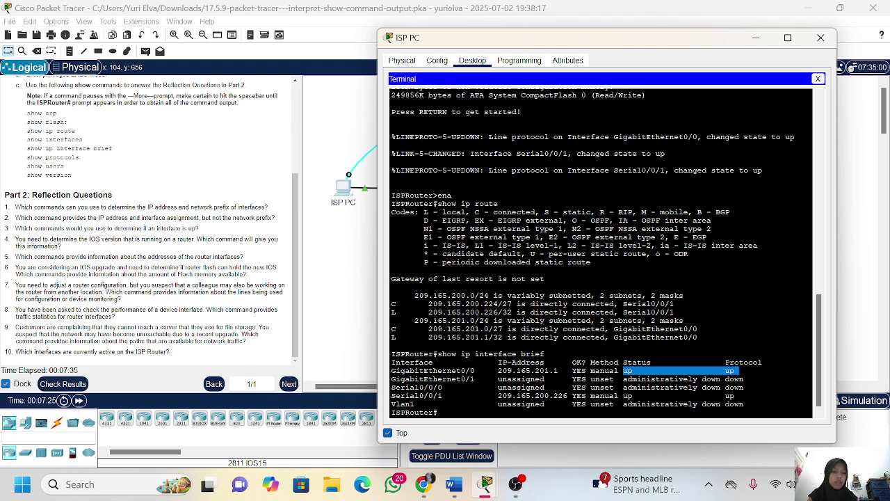
drag(623, 395, 740, 395)
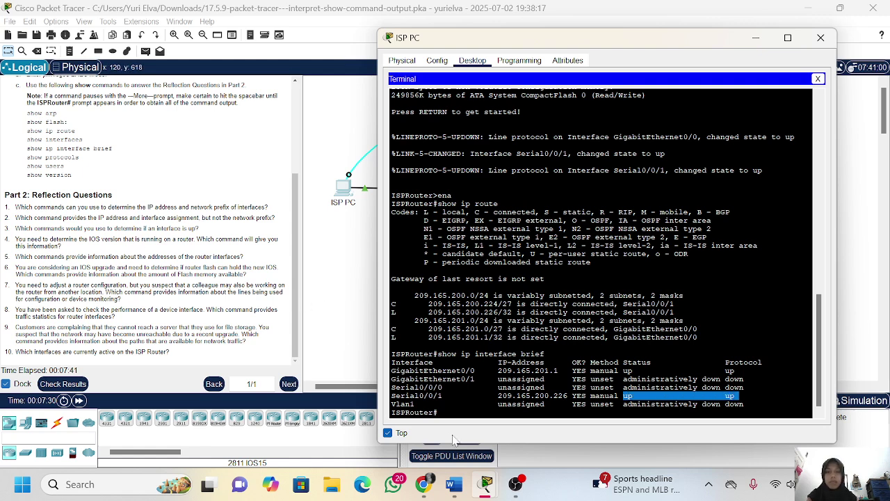
Run show interfaces on ISPRouter and page through the complete output until the router prompt returns
click(445, 412)
text(show)
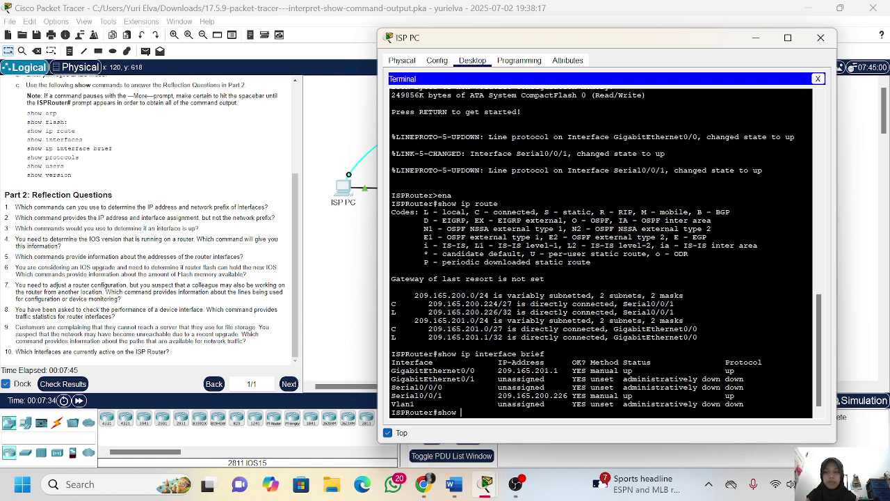
text( interfaces)
key(Return)
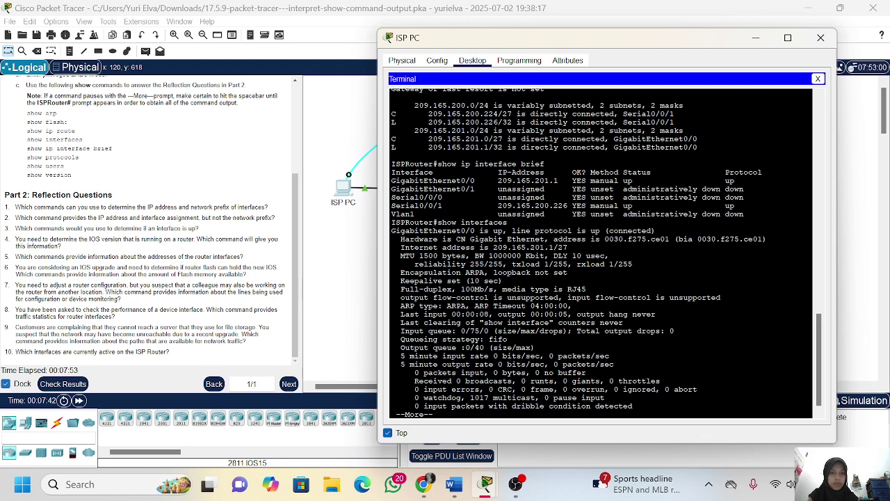
key(space)
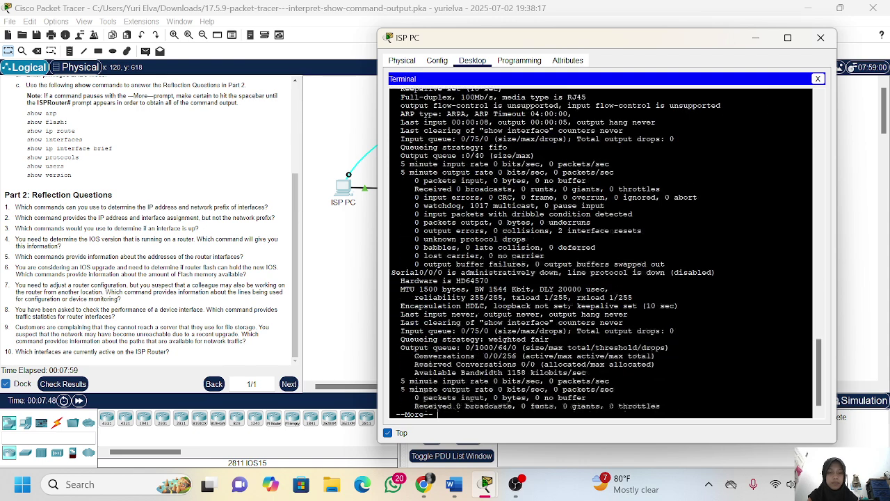
key(Return)
key(Return)
key(Return)
key(Return)
key(Return)
key(Return)
key(Return)
key(Return)
key(Return)
key(Return)
key(Return)
key(Return)
key(Return)
key(Return)
key(Return)
key(Return)
key(Return)
key(Return)
key(Return)
key(Return)
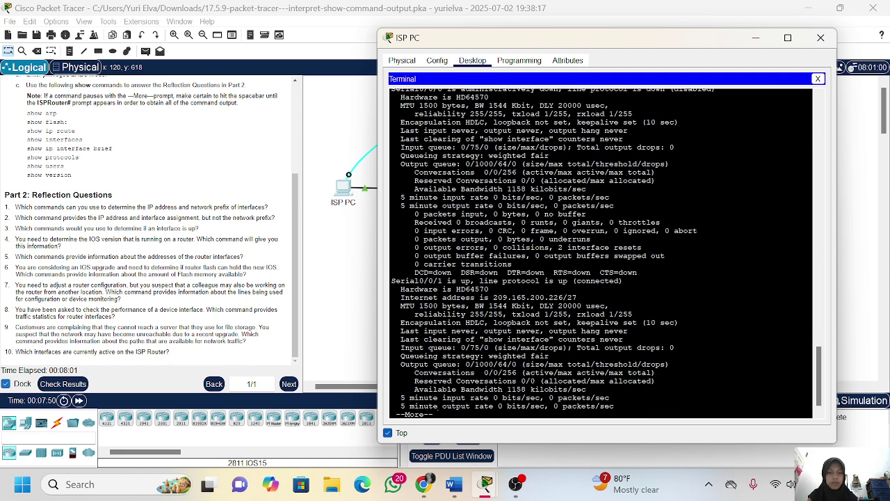
key(Return)
key(Return)
key(Return)
key(Return)
key(Return)
key(Return)
key(Return)
key(Return)
key(Return)
key(Return)
key(Return)
key(Return)
key(Return)
key(Return)
key(Return)
key(Return)
key(Return)
key(Return)
key(Return)
key(Return)
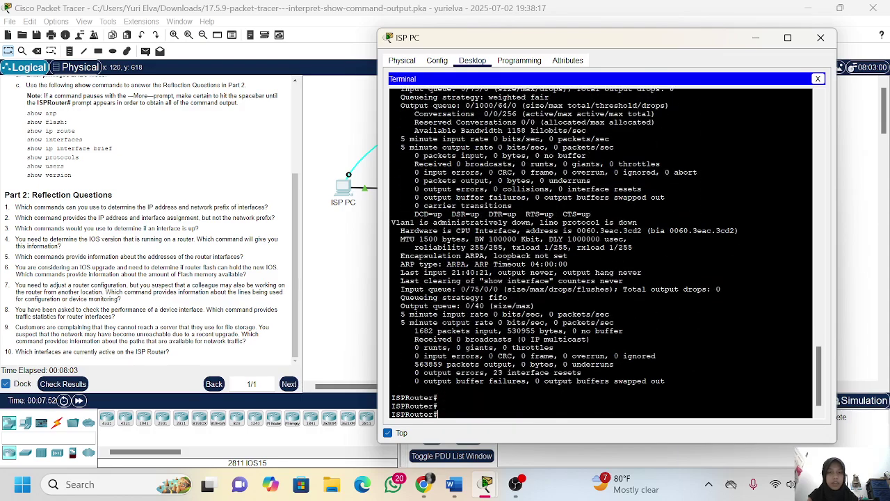
Examine the line status of the GigabitEthernet and Serial interfaces throughout the show interfaces output
scroll(598, 250, up, 20)
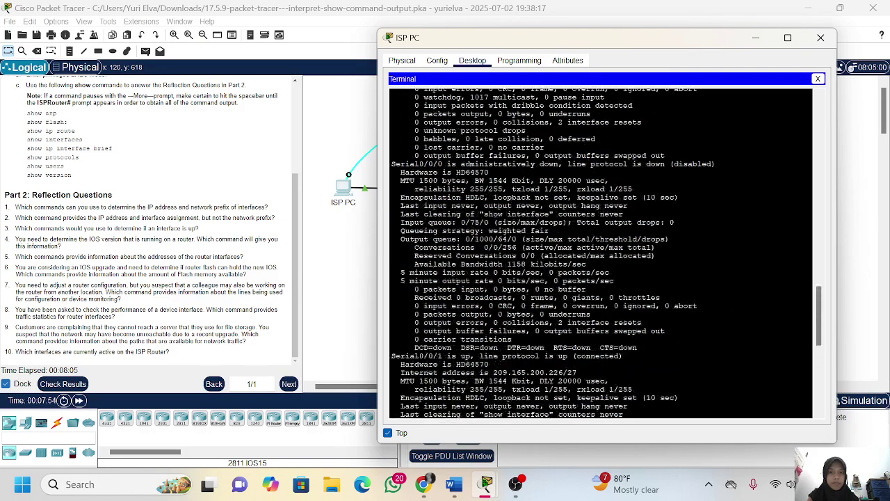
scroll(598, 250, up, 6)
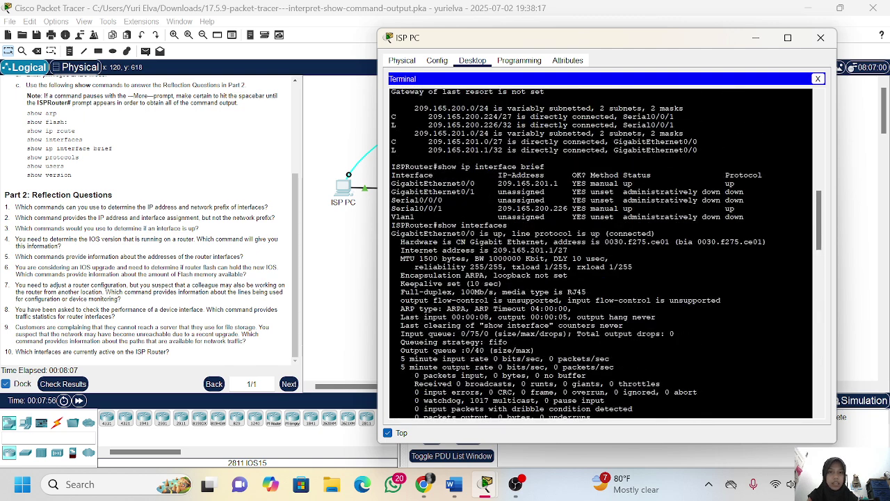
drag(391, 233, 532, 233)
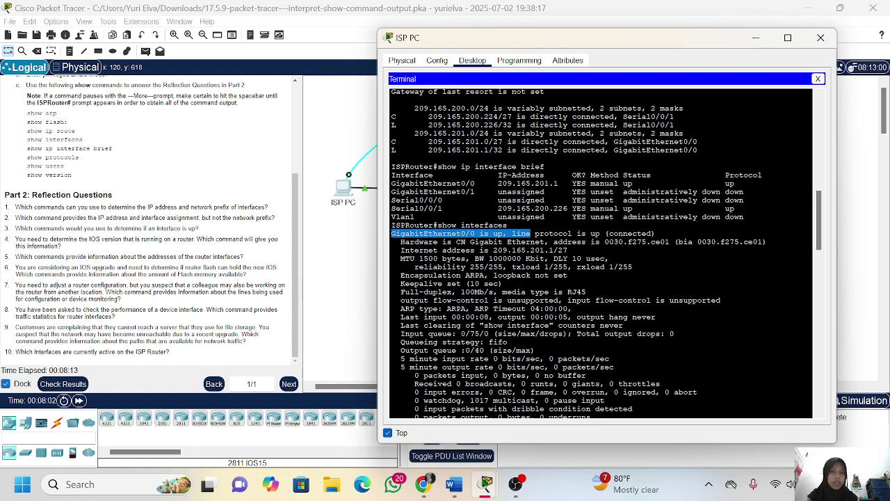
scroll(601, 254, down, 5)
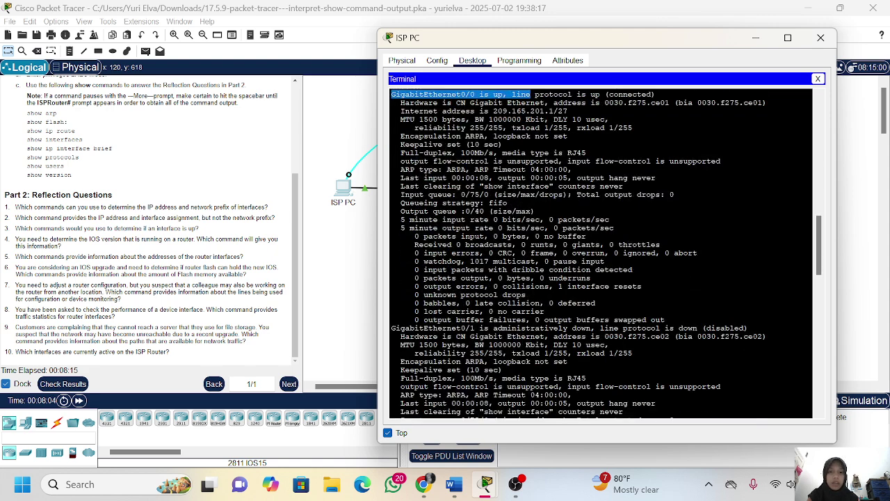
drag(461, 328, 531, 328)
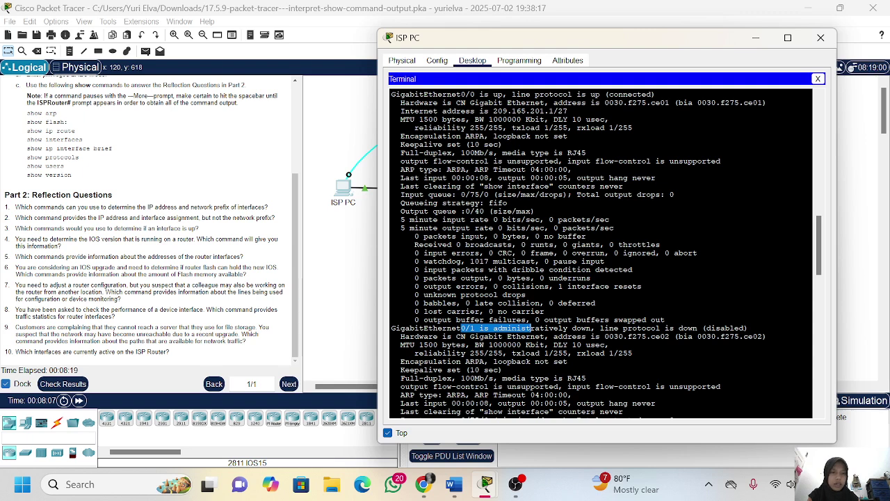
scroll(601, 253, down, 1)
drag(591, 299, 570, 300)
scroll(570, 299, down, 3)
scroll(601, 253, down, 5)
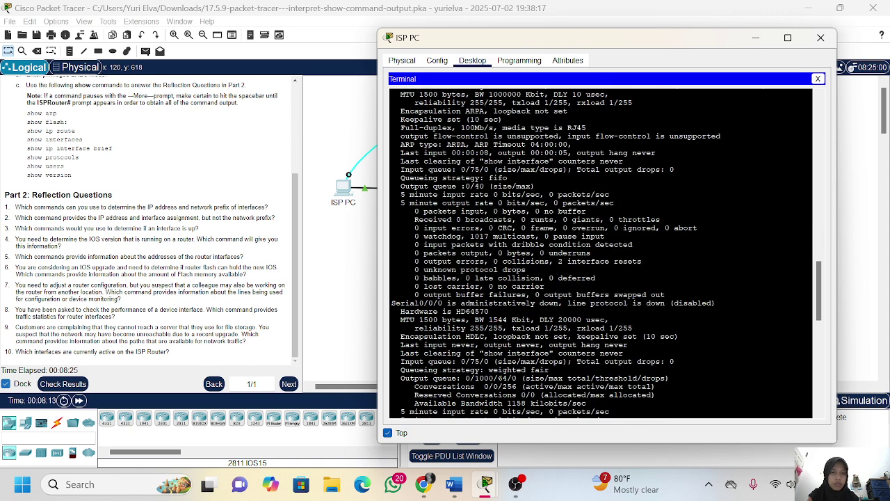
scroll(545, 303, down, 8)
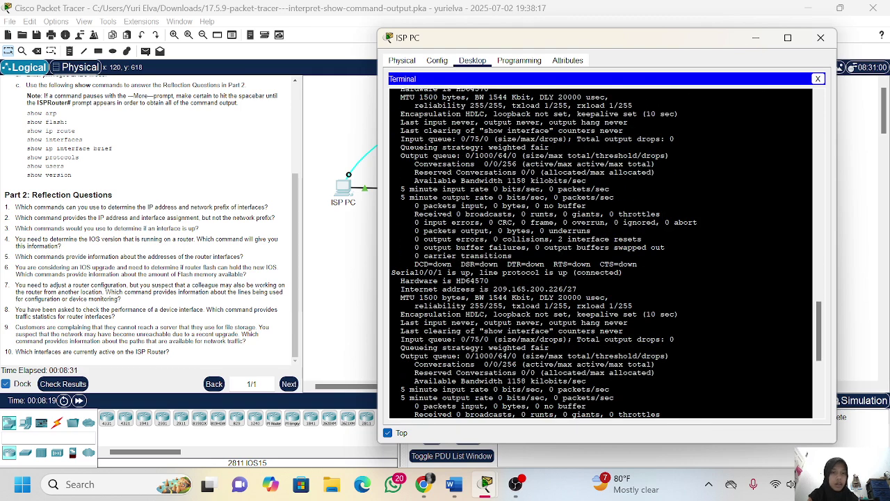
drag(471, 272, 461, 272)
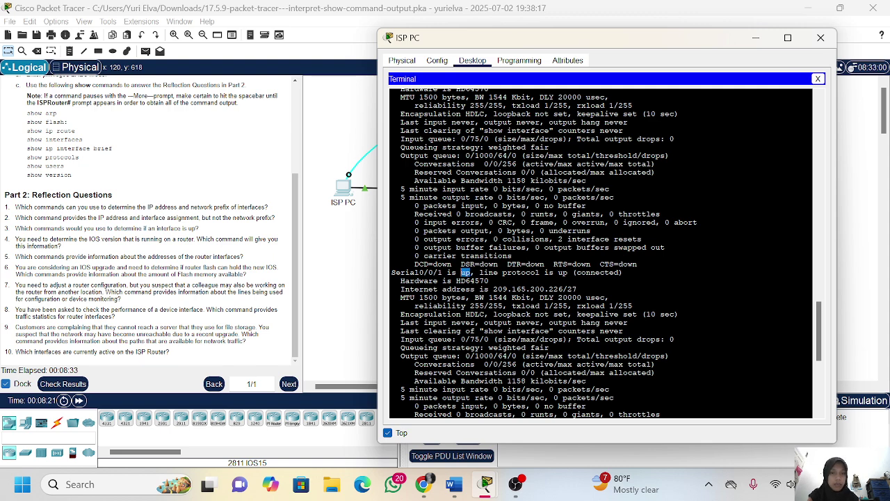
scroll(600, 254, down, 3)
scroll(600, 254, down, 6)
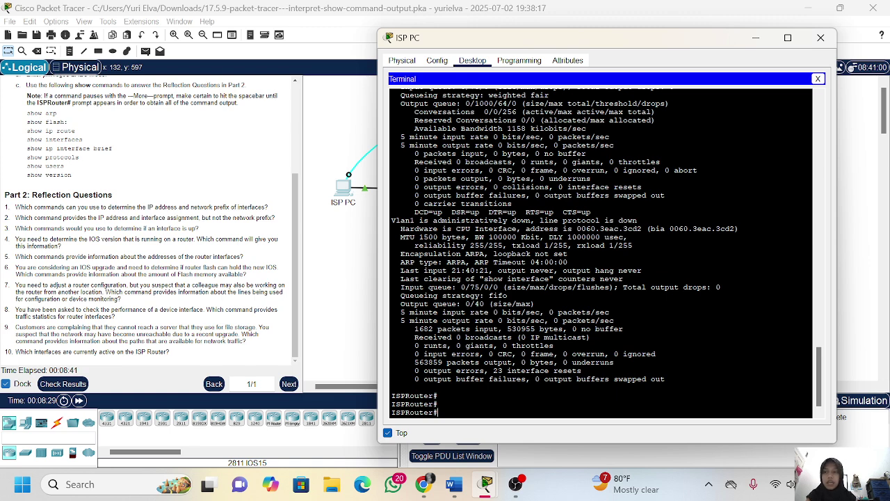
Run show protocols on ISPRouter as another candidate command for reflection question 3
text(show pro)
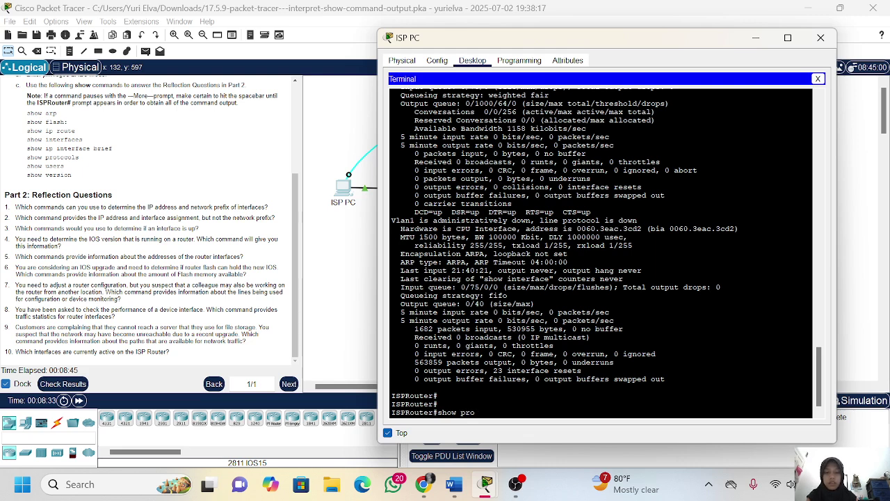
key(Tab)
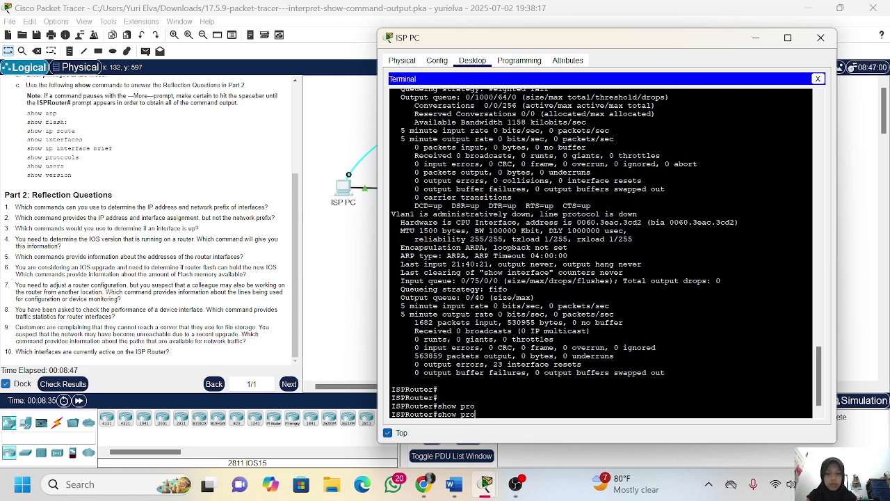
text(t)
text(ocols)
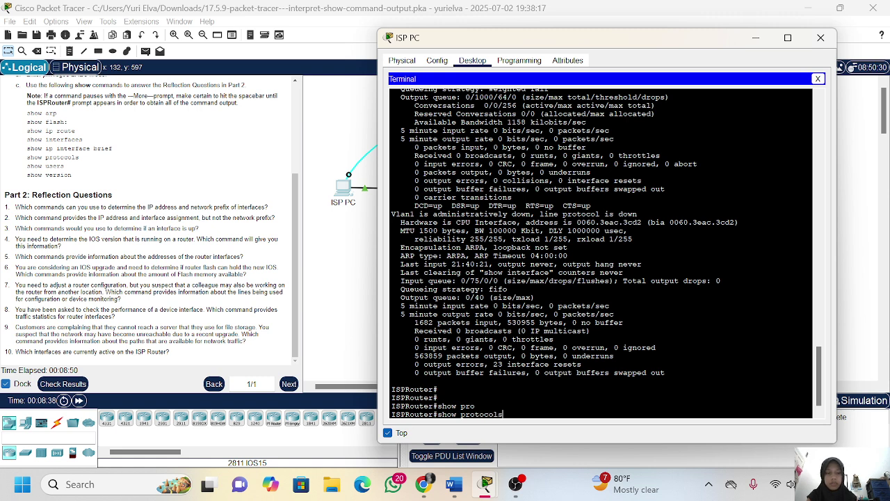
key(Return)
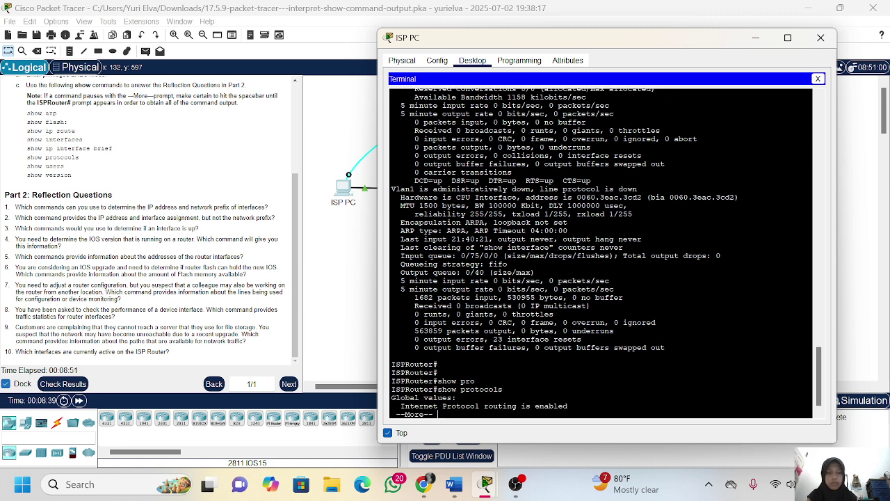
Page through the rest of the show protocols output until the ISPRouter prompt returns
key(Return)
key(Return)
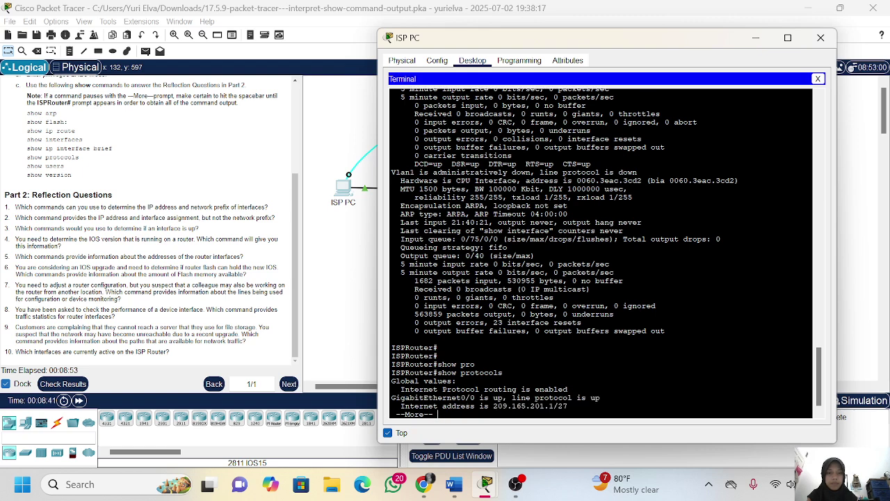
key(Return)
key(Return)
key(Return)
key(Return)
key(Return)
key(Return)
key(Return)
key(Return)
key(Return)
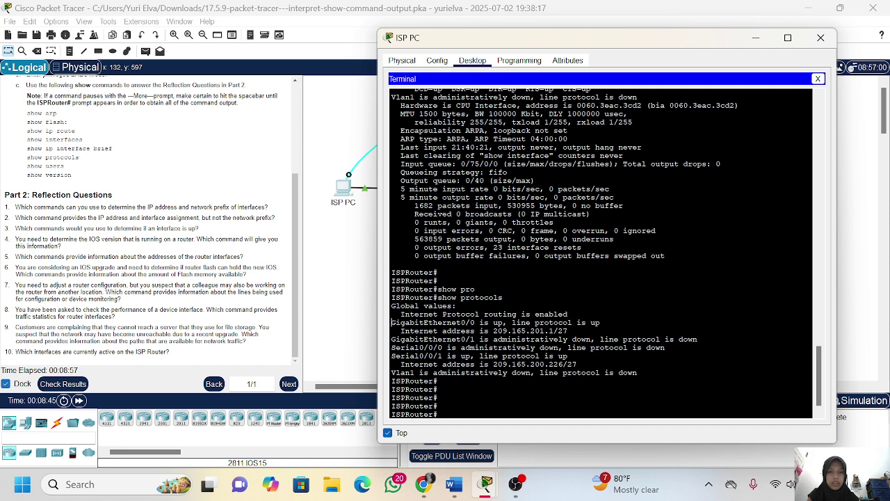
Check the line status of GigabitEthernet0/0 and Serial0/0/1 in the show protocols output for reflection question 3
drag(391, 322, 601, 322)
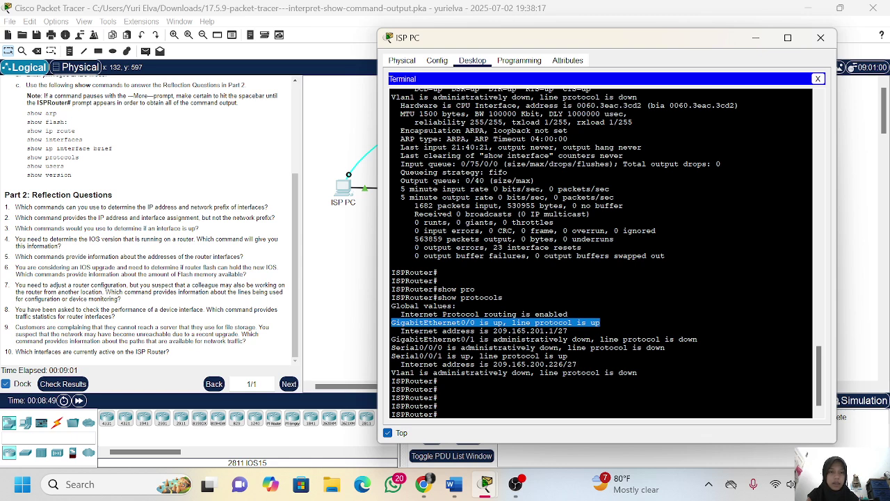
drag(567, 356, 540, 347)
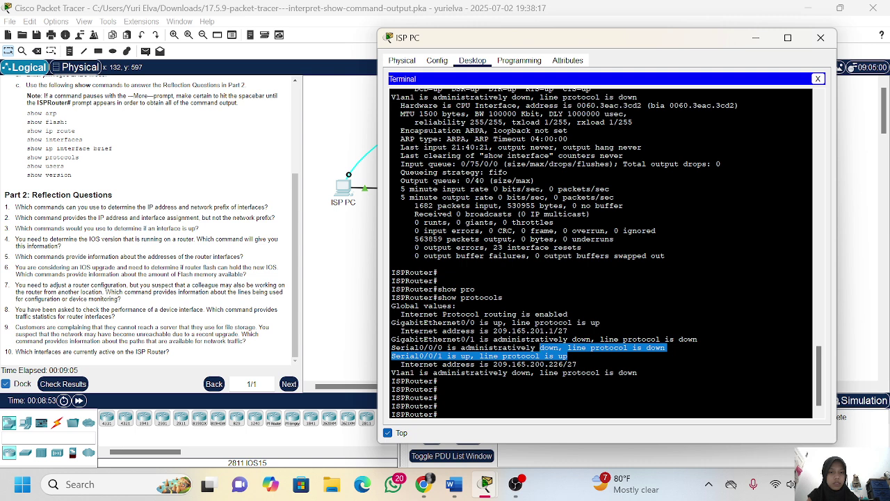
click(539, 347)
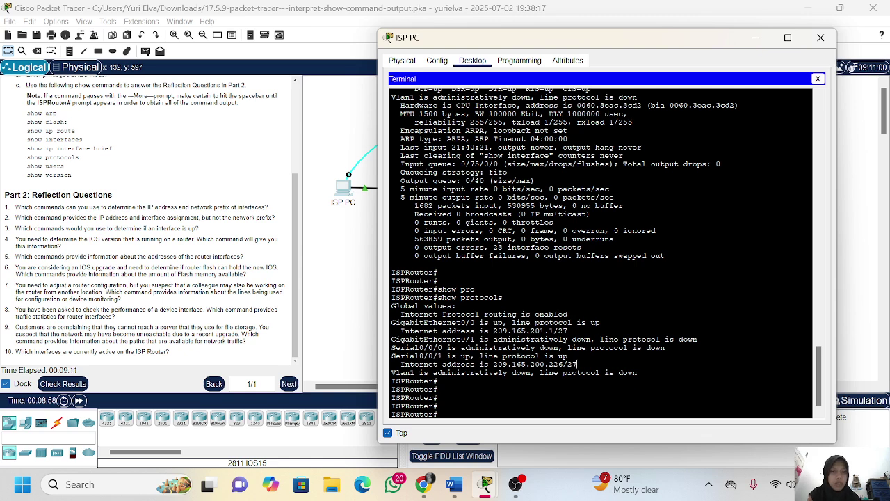
drag(391, 323, 475, 323)
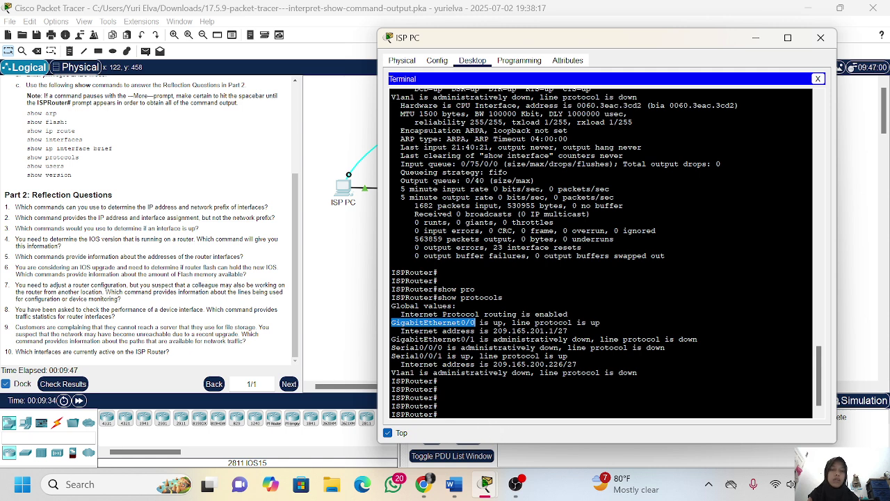
Run show version on ISPRouter and examine the Cisco IOS Software line for reflection question 4
text(show)
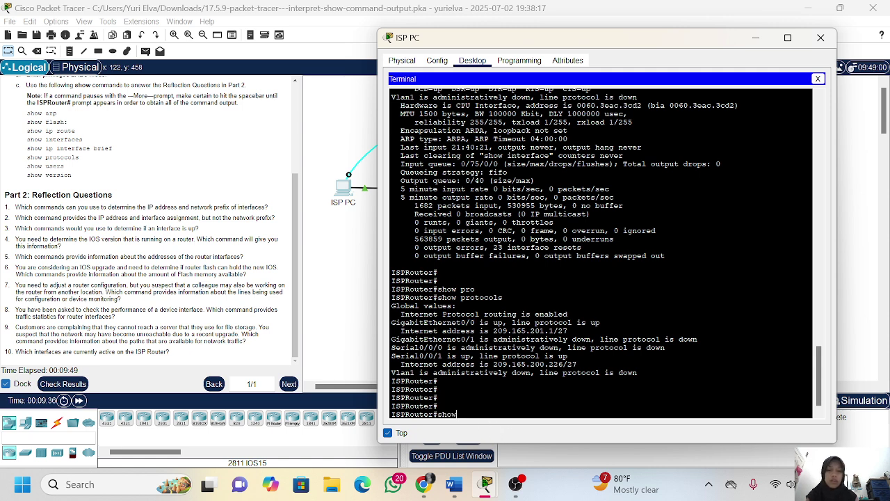
text( vers)
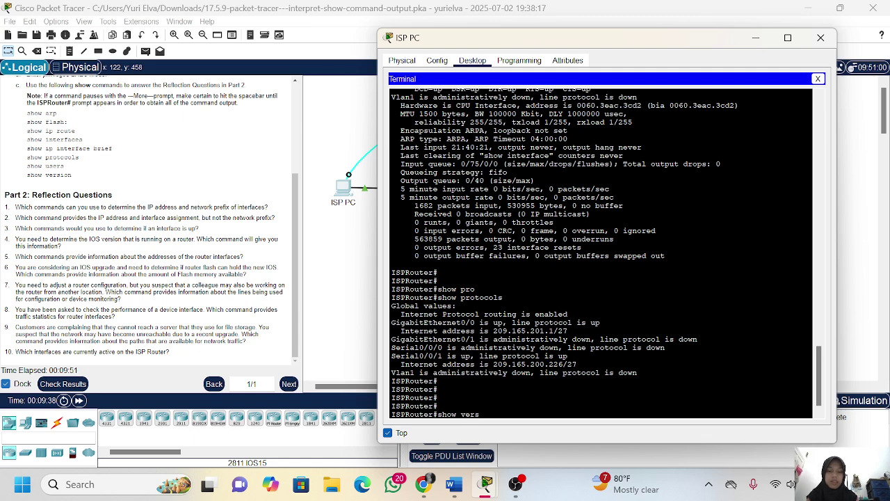
text(ion)
key(Return)
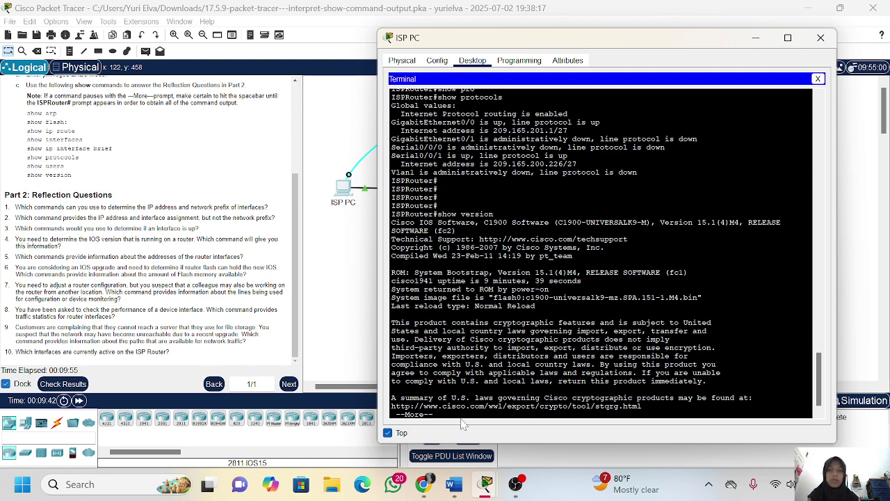
drag(494, 213, 433, 213)
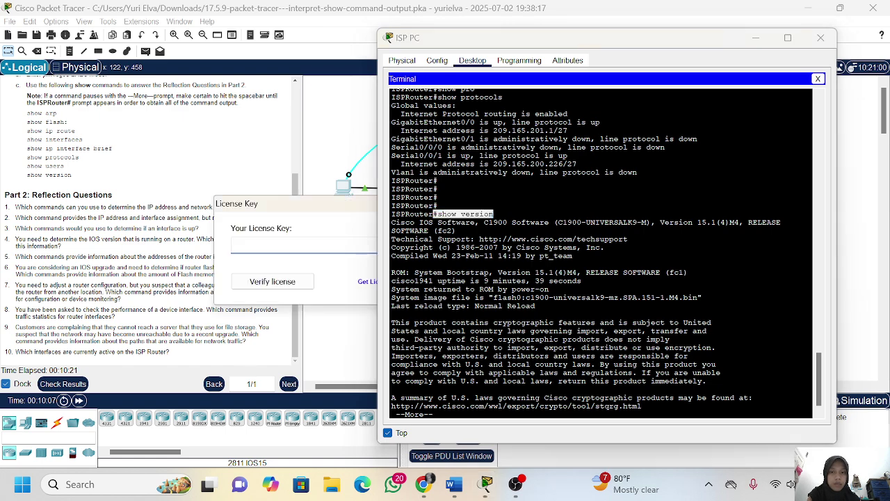
drag(391, 222, 780, 221)
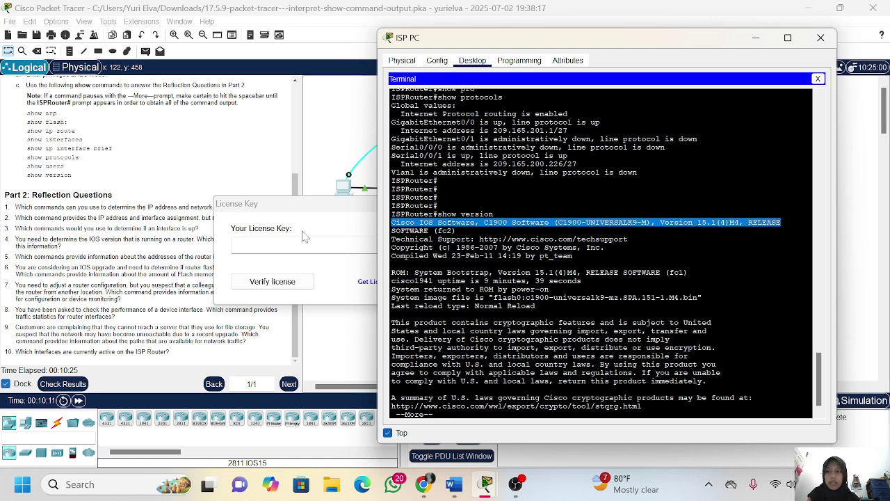
Clear the License Key pop-up out of the way and bring the ISP PC terminal window back into view
click(321, 206)
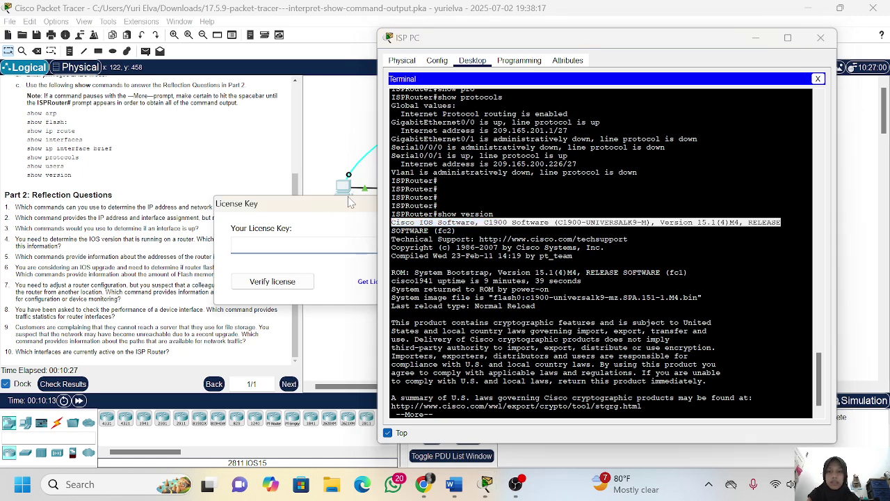
click(756, 38)
mouse_move(486, 484)
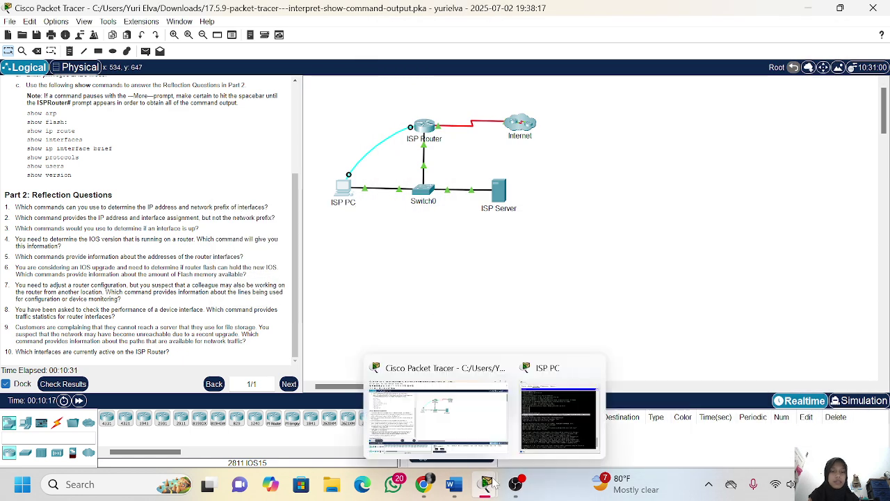
click(563, 428)
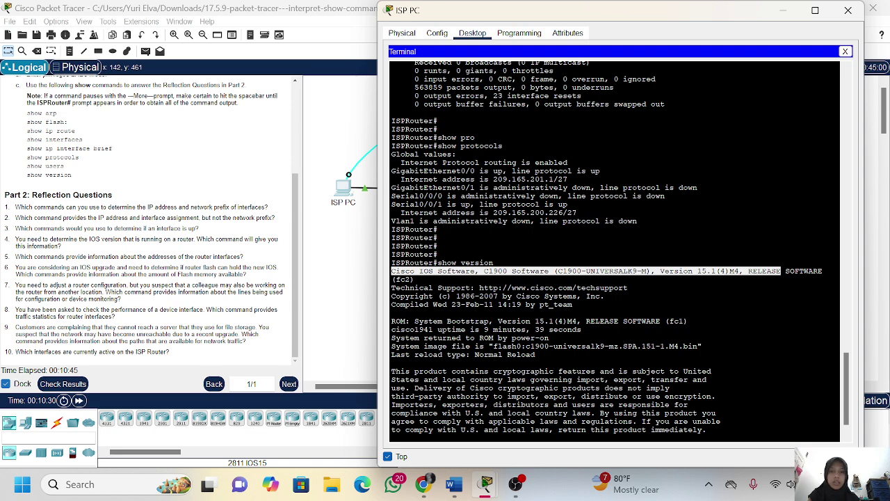
Examine the IOS version number in the first line of the show version output
drag(825, 271, 434, 270)
click(433, 271)
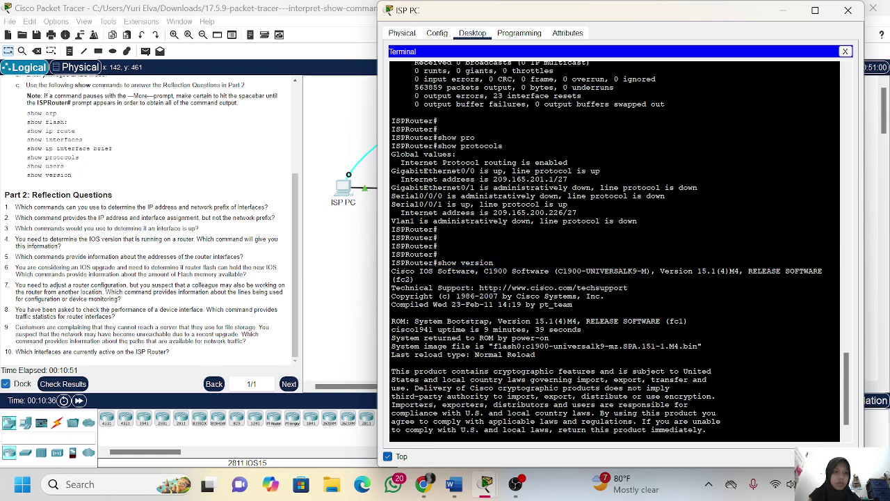
drag(664, 271, 735, 271)
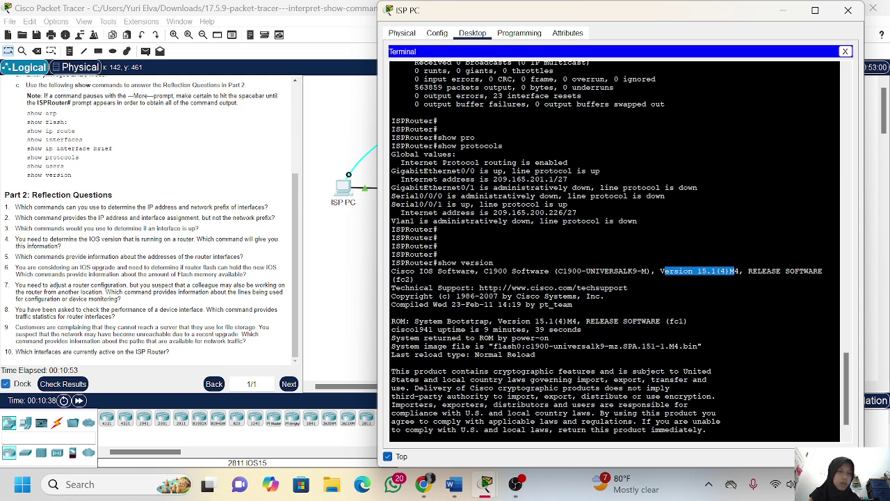
scroll(615, 251, down, 1)
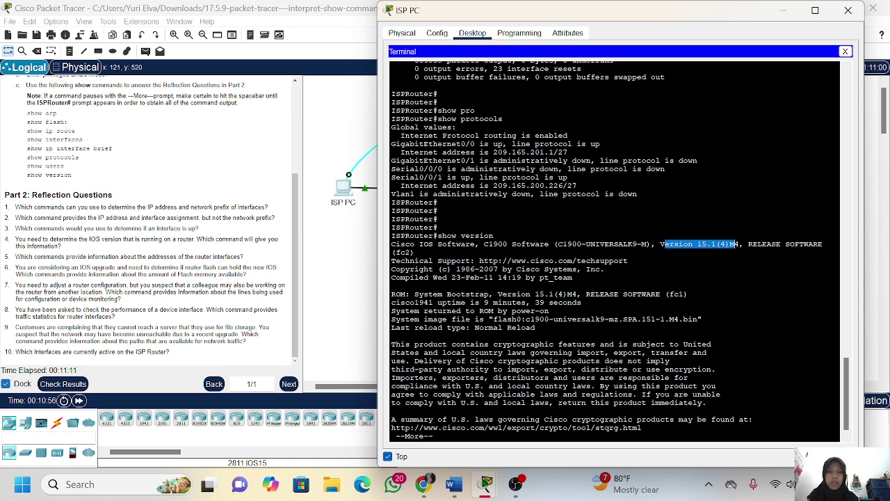
click(734, 244)
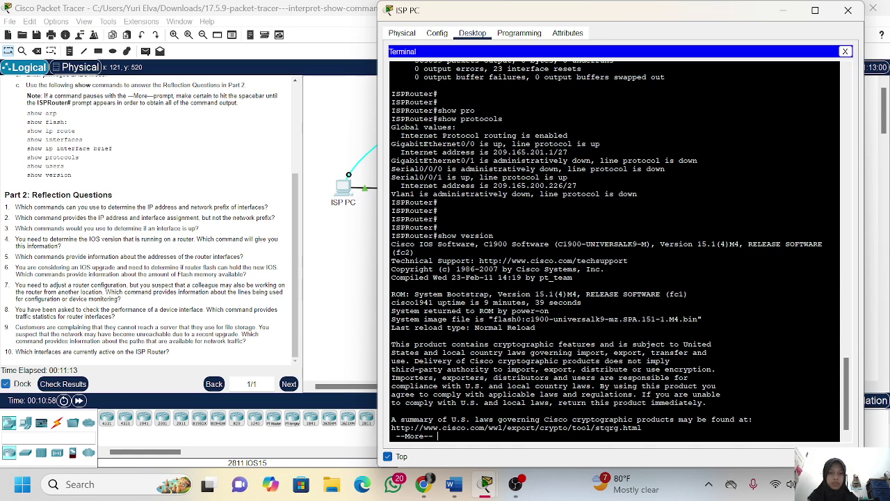
Page through the remaining show version output until the ISPRouter prompt returns
key(space)
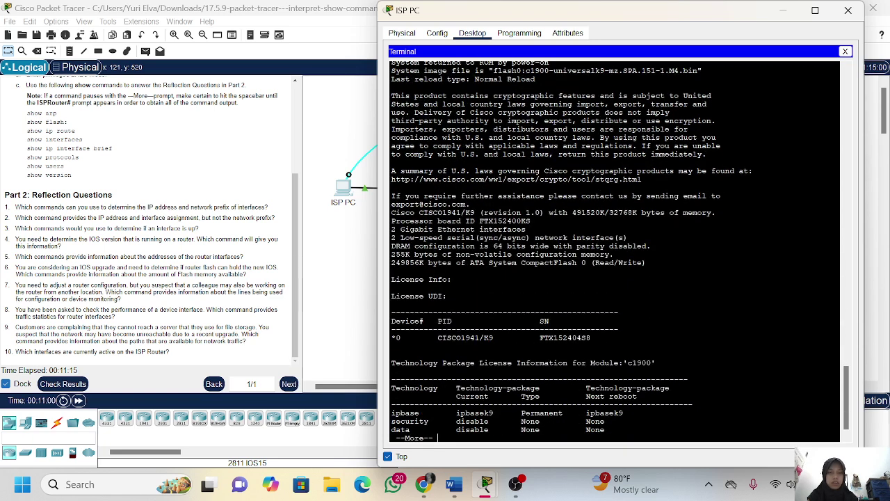
key(space)
key(Return)
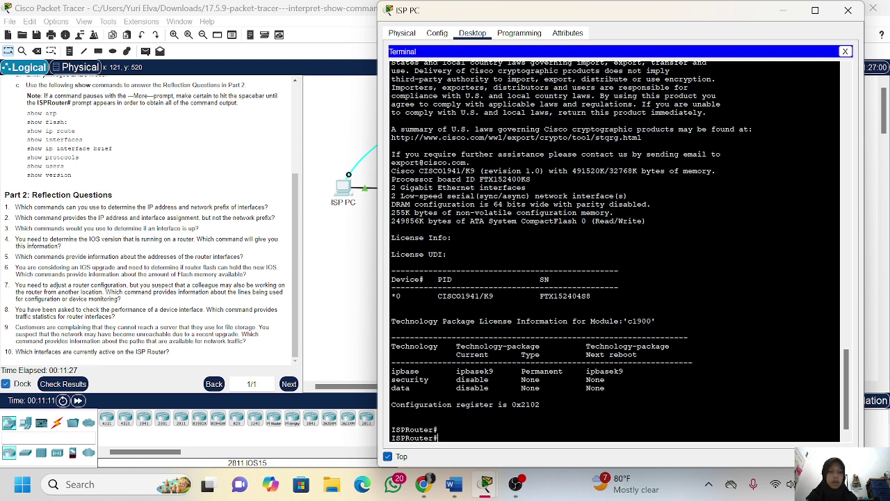
Run show ip interface brief and show protocols on ISPRouter for reflection question 5, paging the output through to the router prompt
text(show ip interface brief)
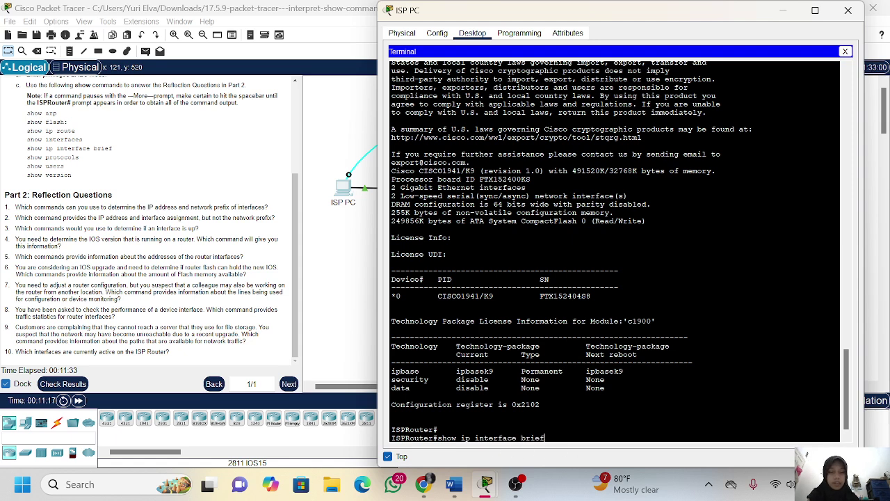
key(Return)
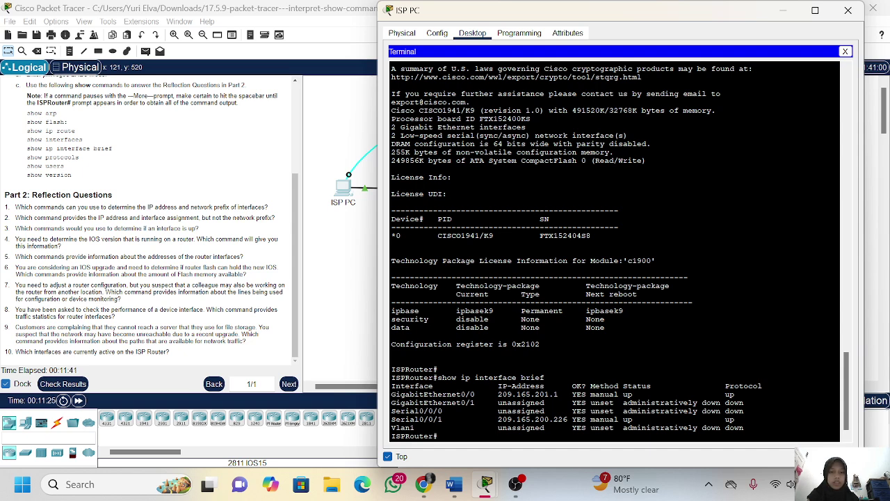
key(Up)
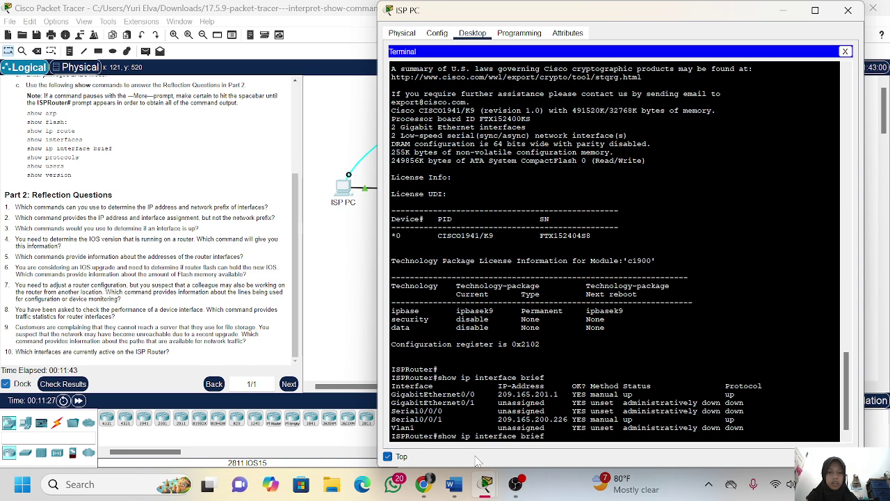
key(Up)
key(Up)
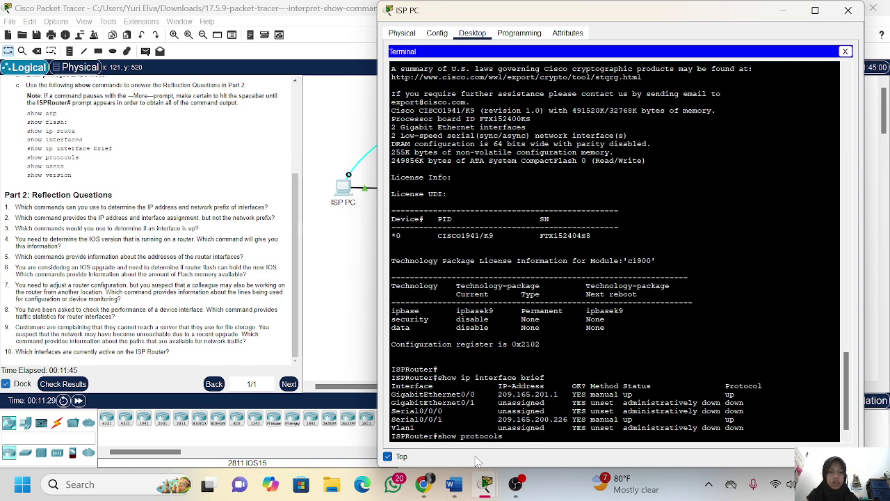
key(Return)
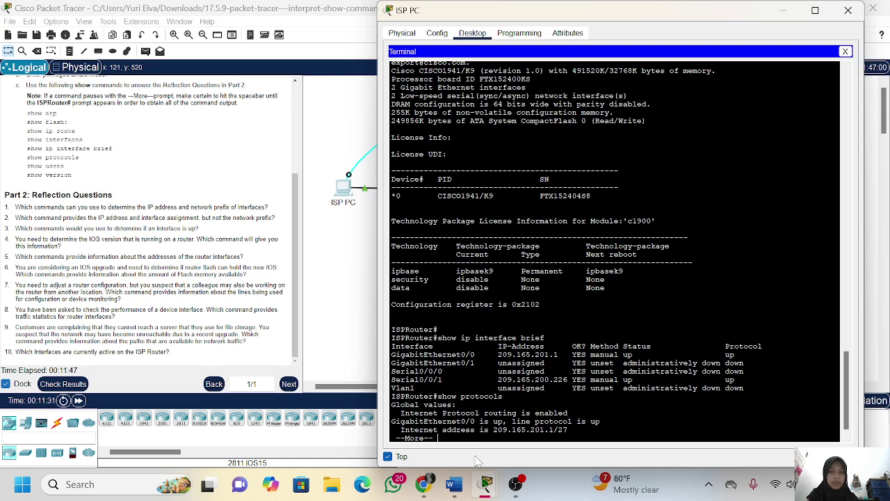
key(Return)
key(Return)
key(Return)
key(Return)
key(Return)
key(Return)
key(Return)
key(Return)
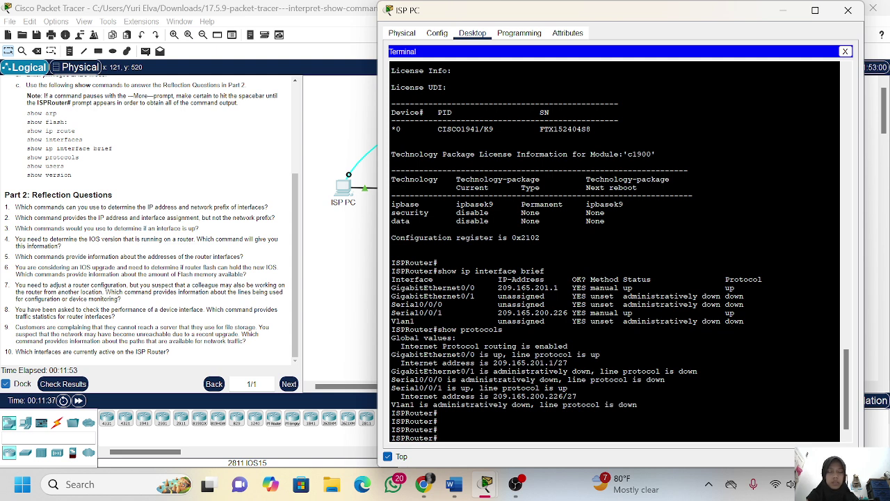
Run show arp on ISPRouter and examine the protocol and address columns of its output
text(show)
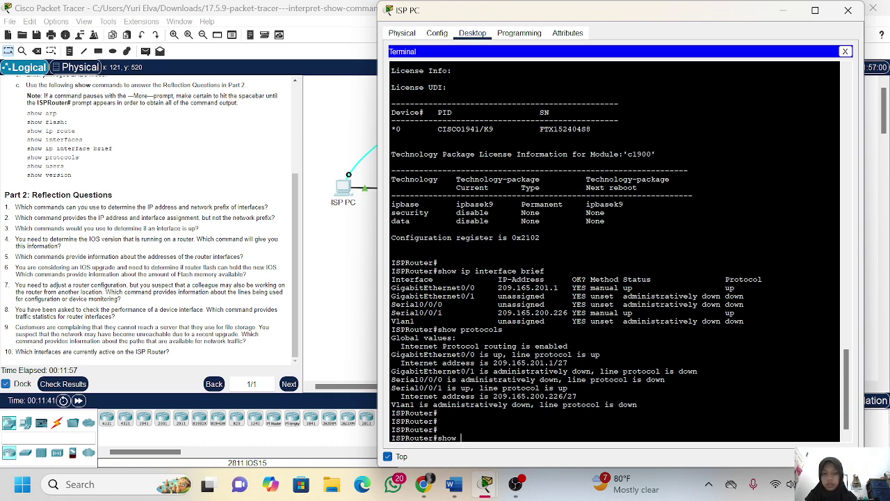
text( arp)
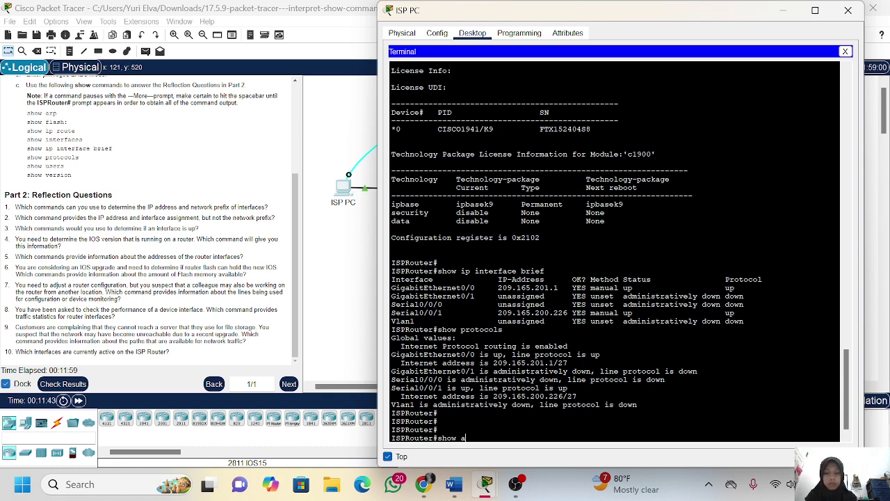
key(Return)
key(Return)
key(Return)
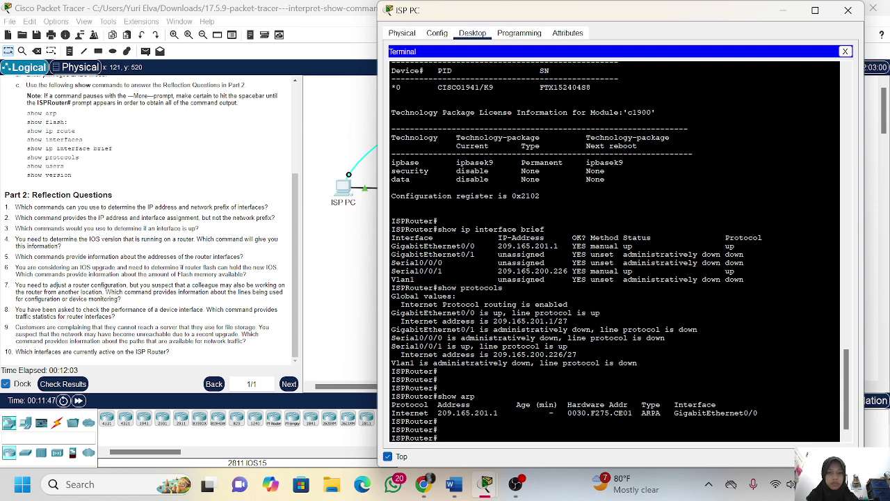
drag(392, 403, 496, 413)
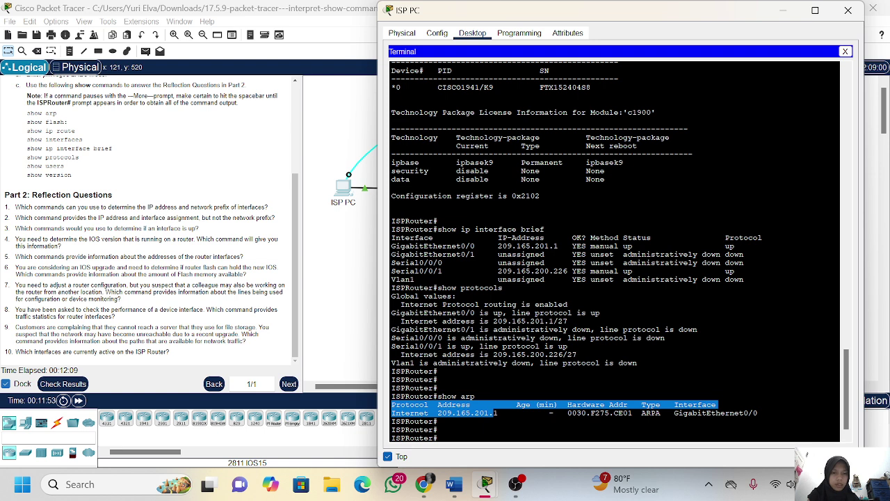
click(495, 413)
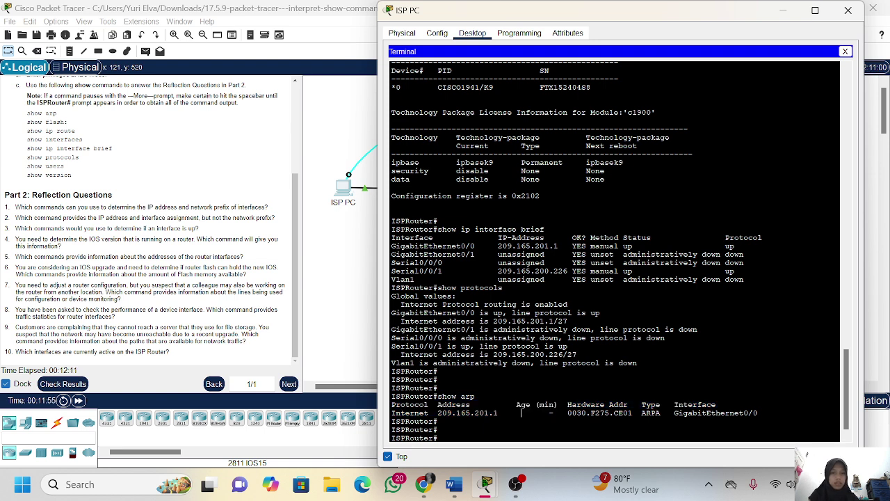
Run show ip route on ISPRouter to list the routes and addresses of its interfaces
text(s)
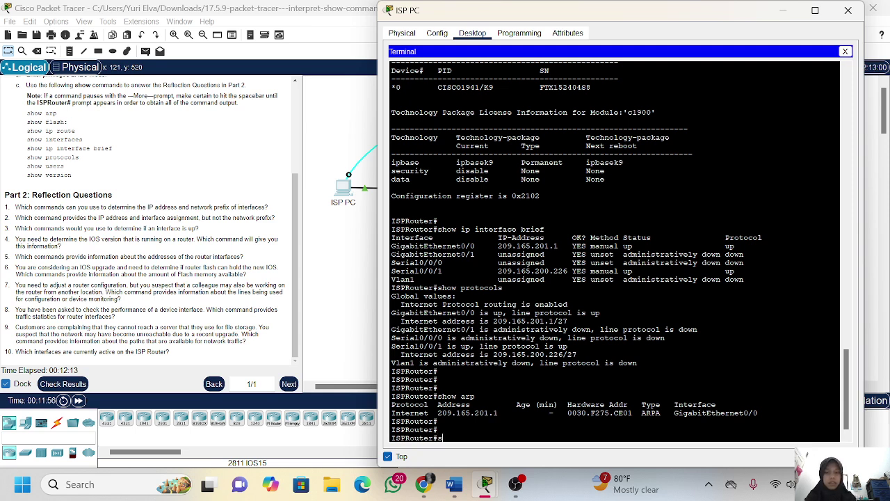
text(how i)
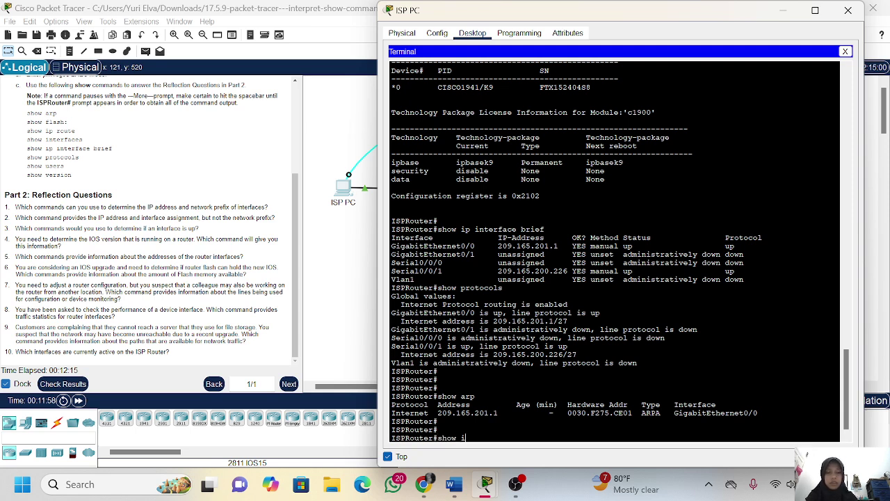
text(p route)
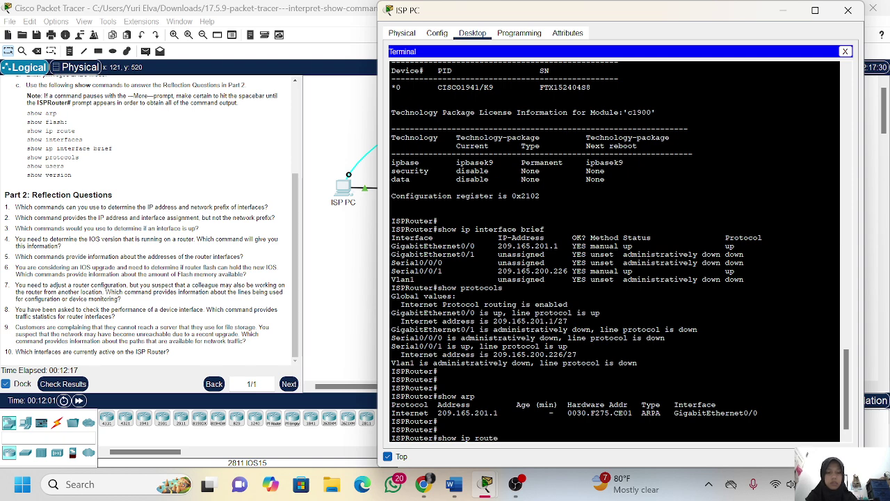
key(Return)
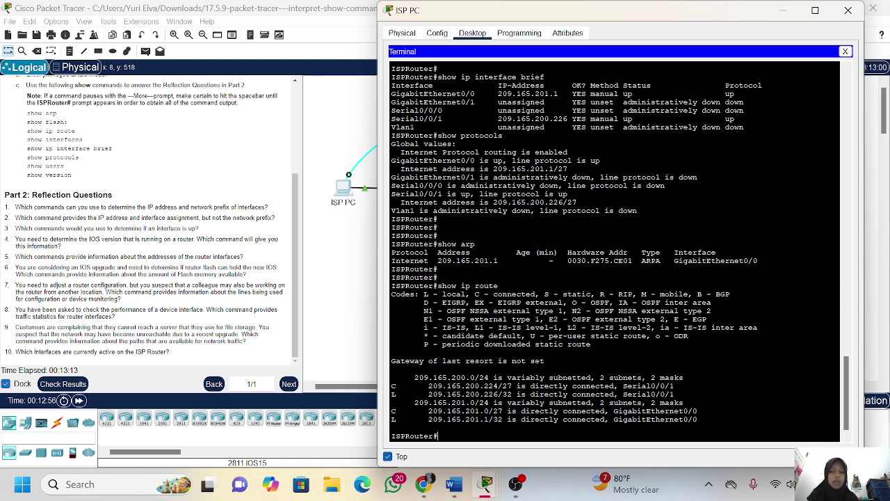
Run show version on ISPRouter for reflection question 6 and page through its output to the router prompt
text(show)
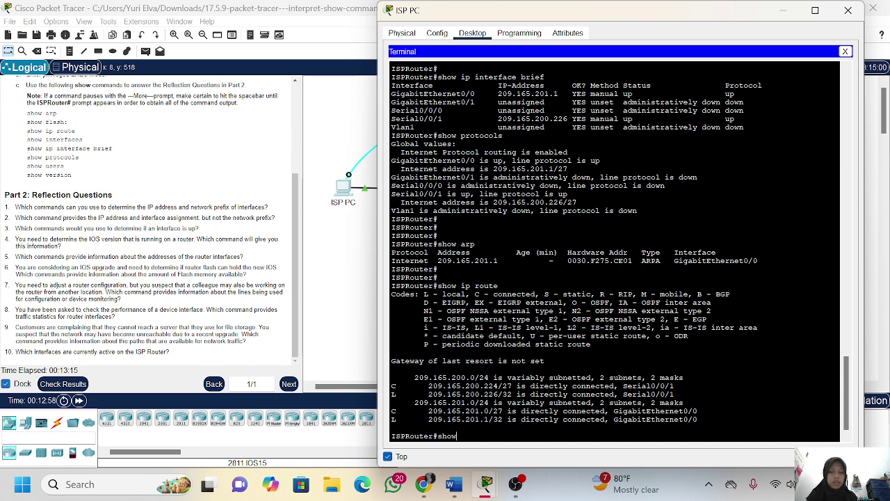
text( vers)
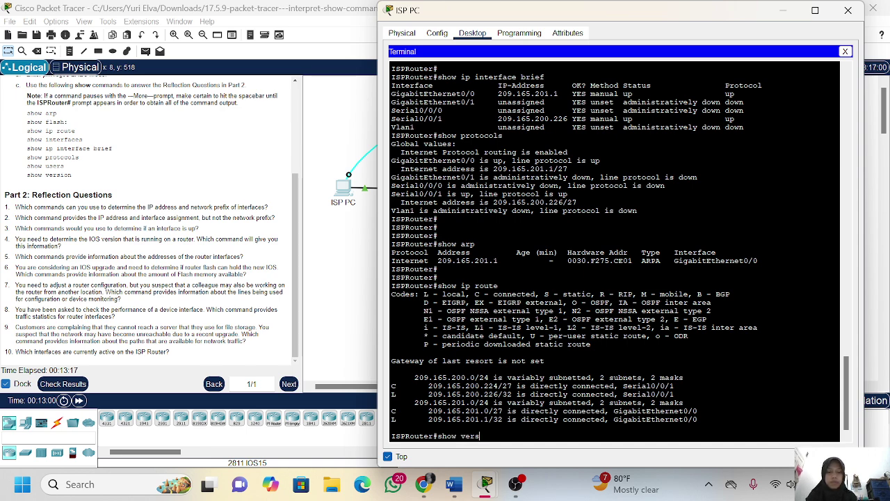
text(ion)
key(Return)
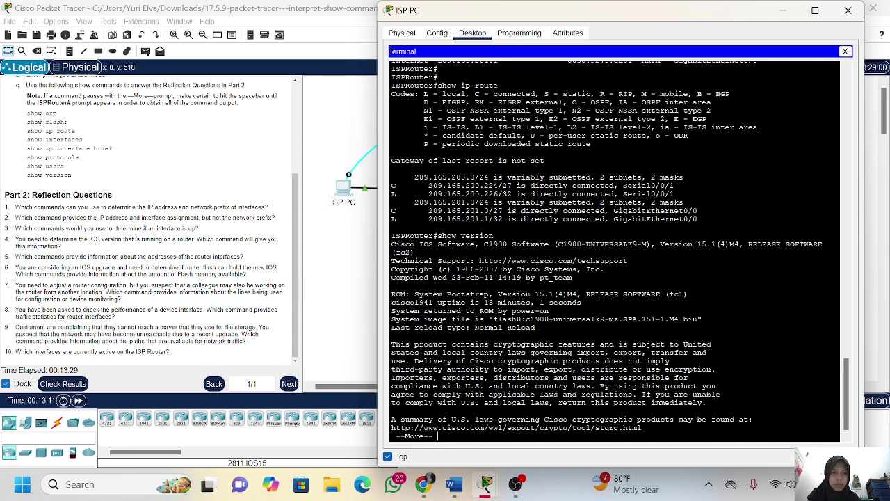
key(space)
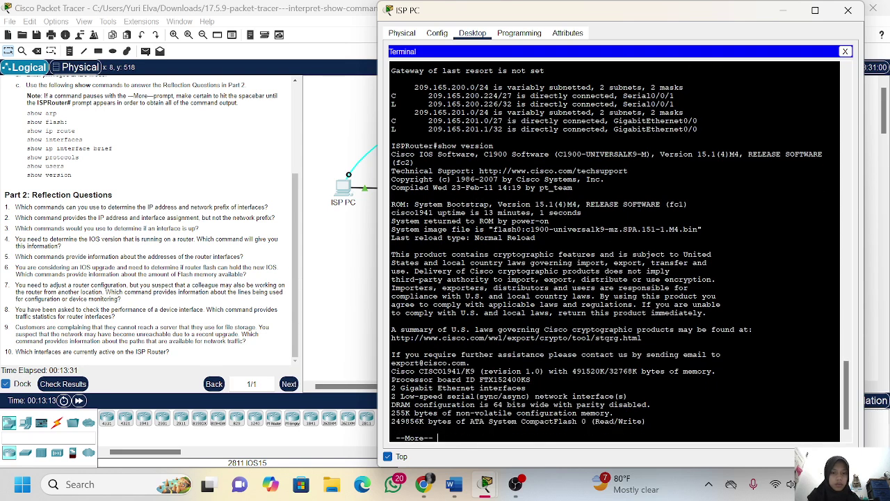
key(space)
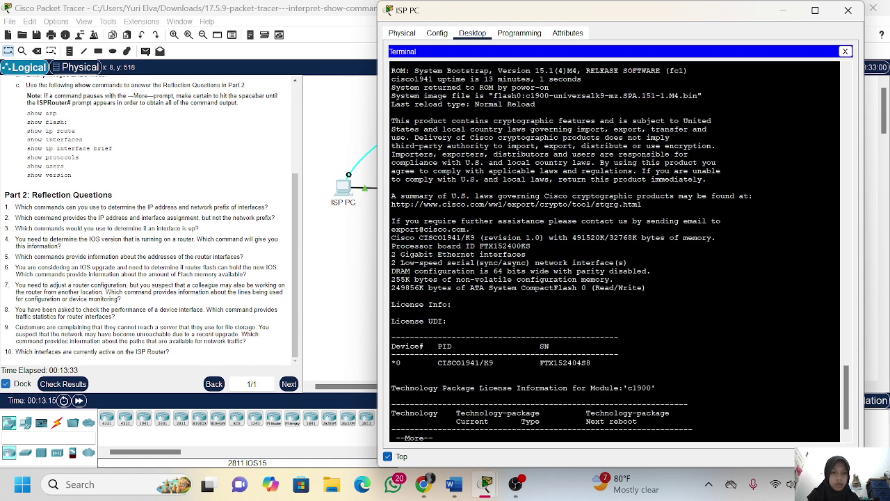
key(Return)
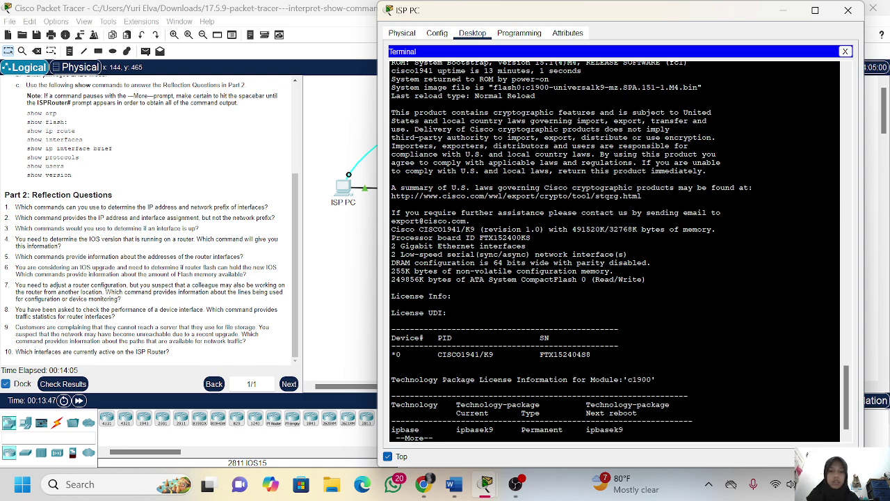
key(space)
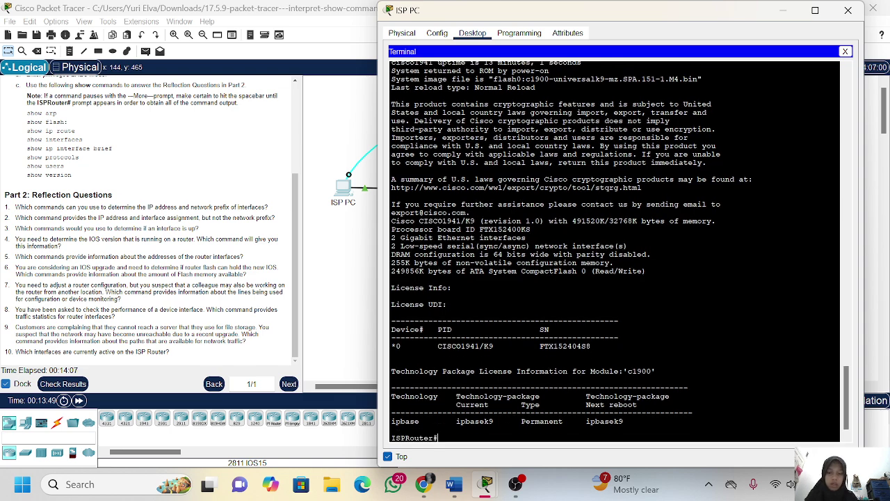
Run show flash: on ISPRouter and examine the total flash memory figure in the system flash directory
text(s)
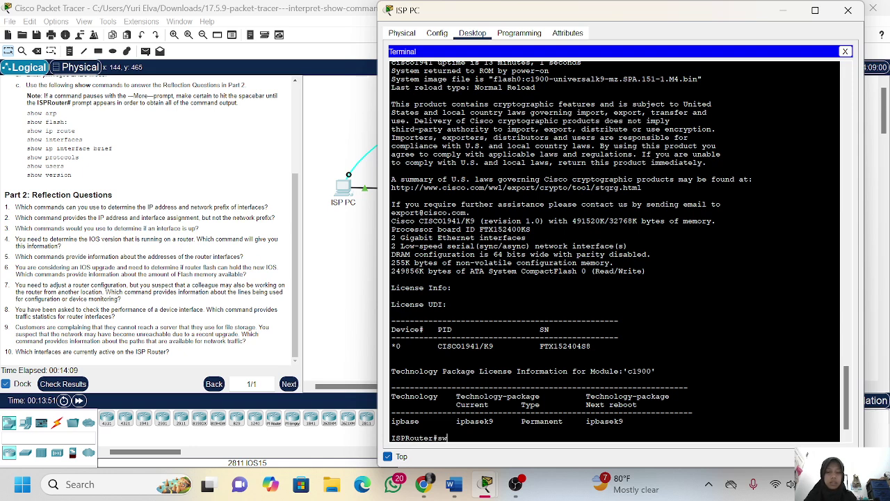
text(how)
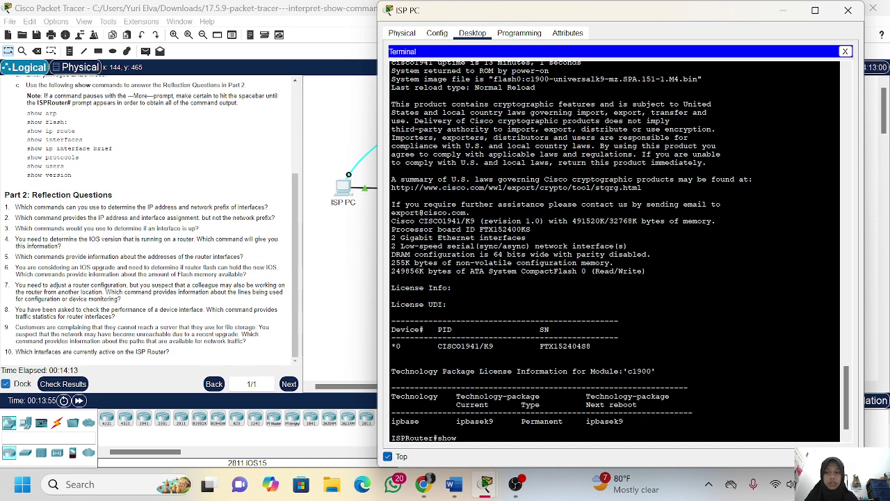
text( flash:)
key(Return)
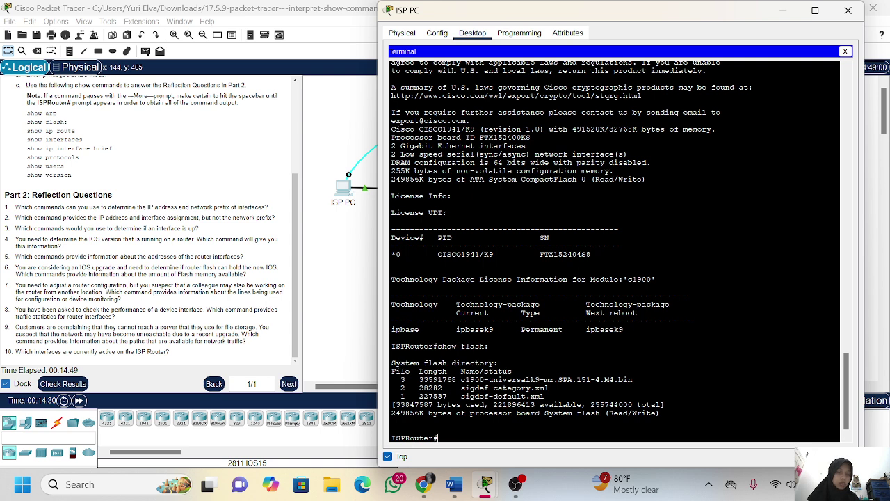
drag(637, 404, 591, 404)
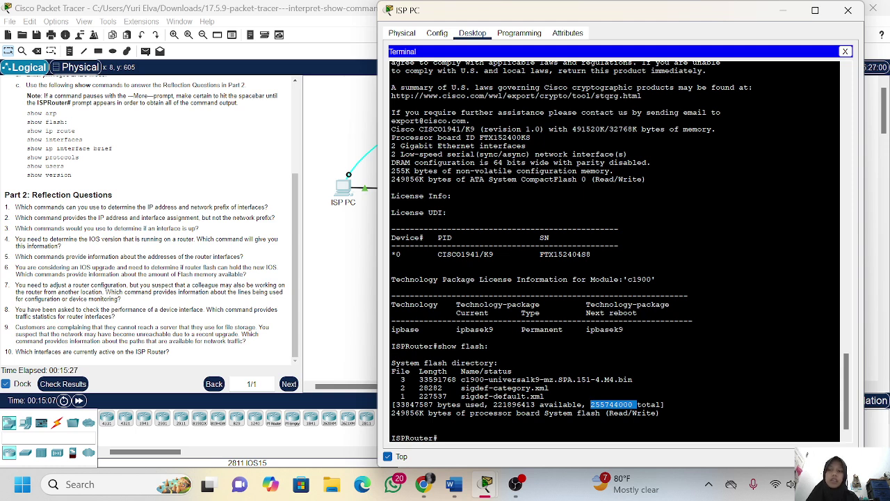
click(452, 437)
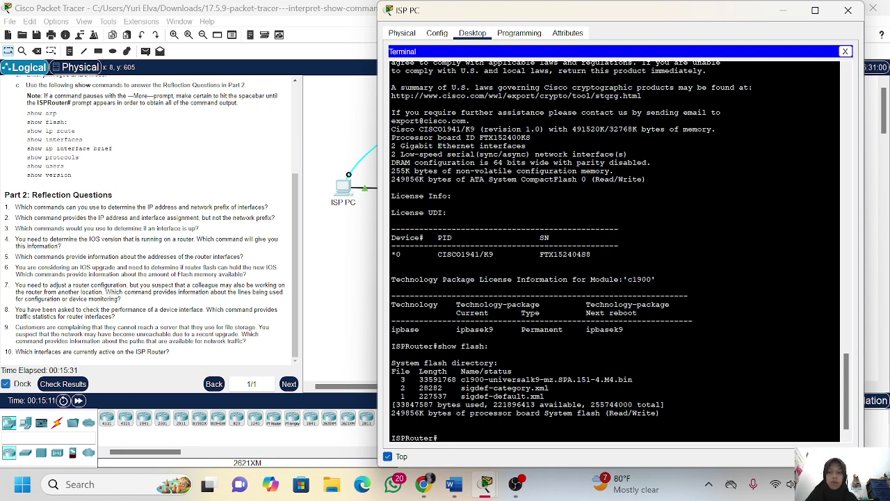
Run show users on ISPRouter for reflection question 7 and examine the line in use
text(s)
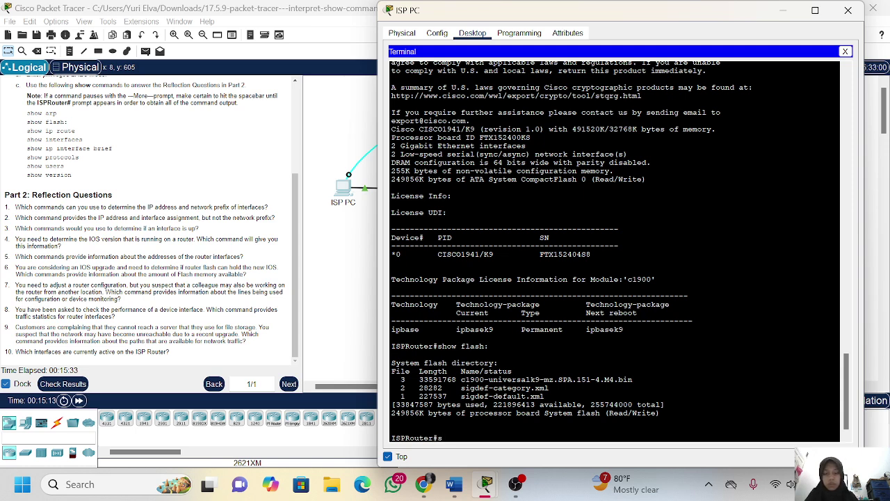
text(how)
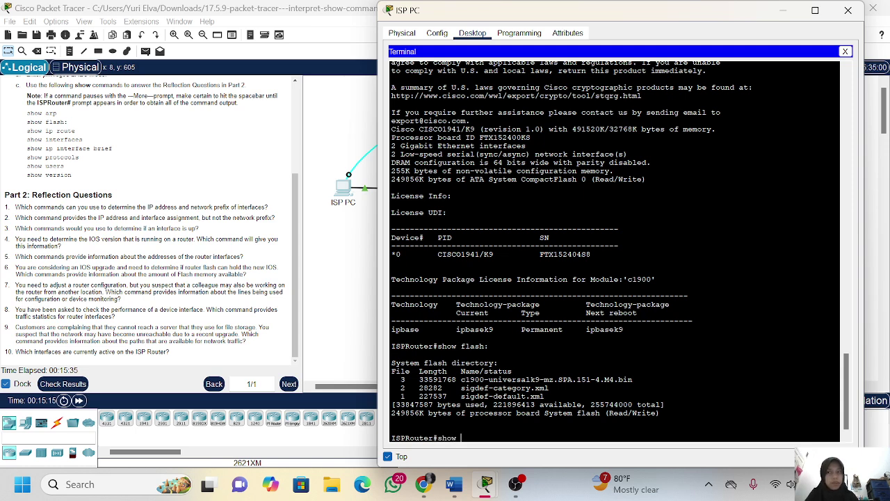
text( users)
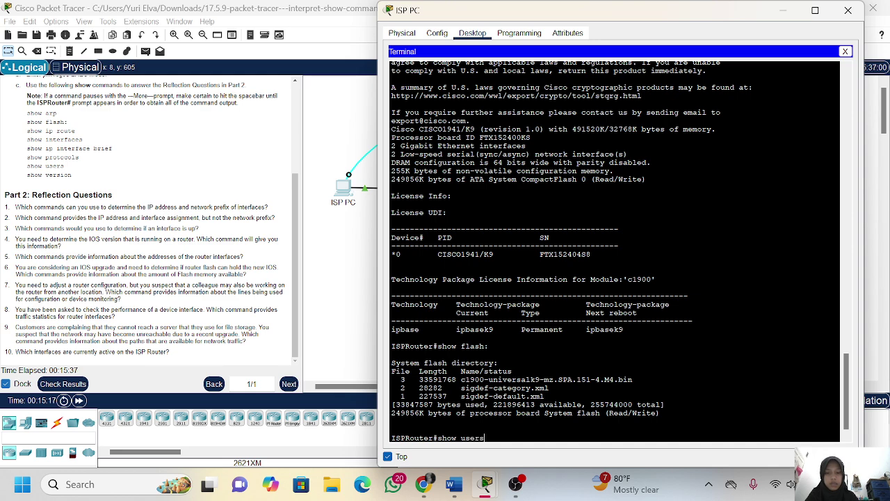
key(Return)
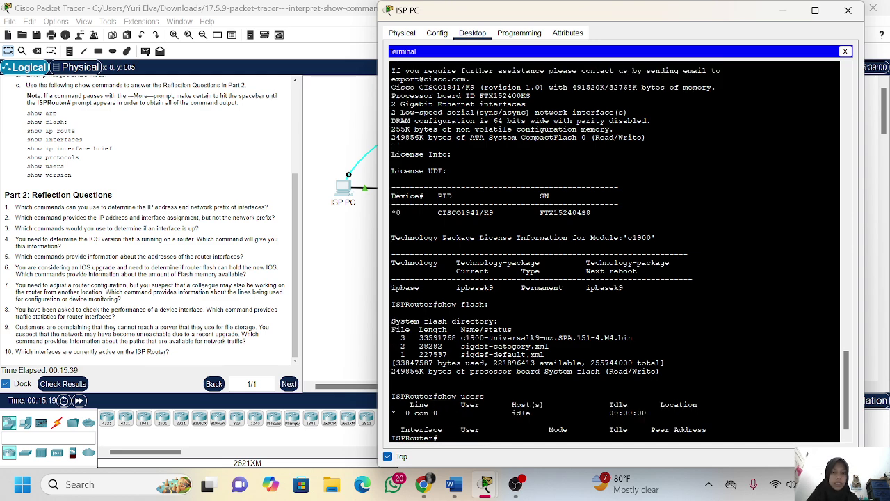
drag(391, 413, 456, 412)
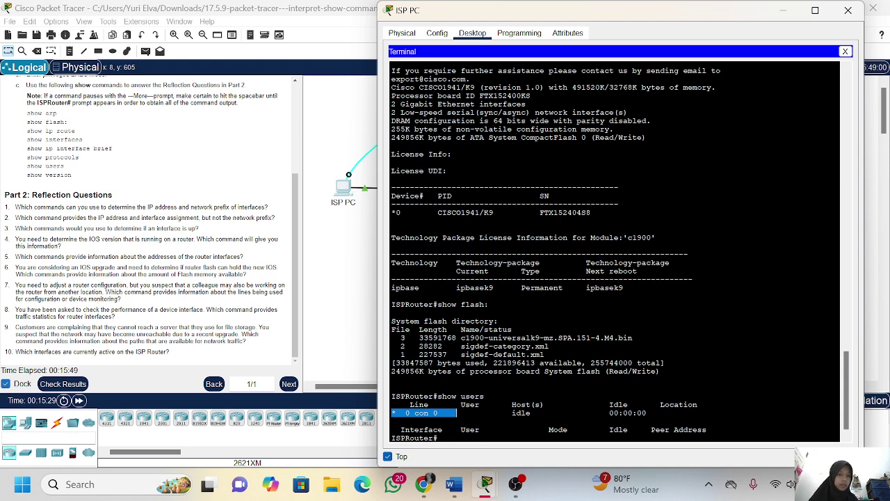
click(457, 413)
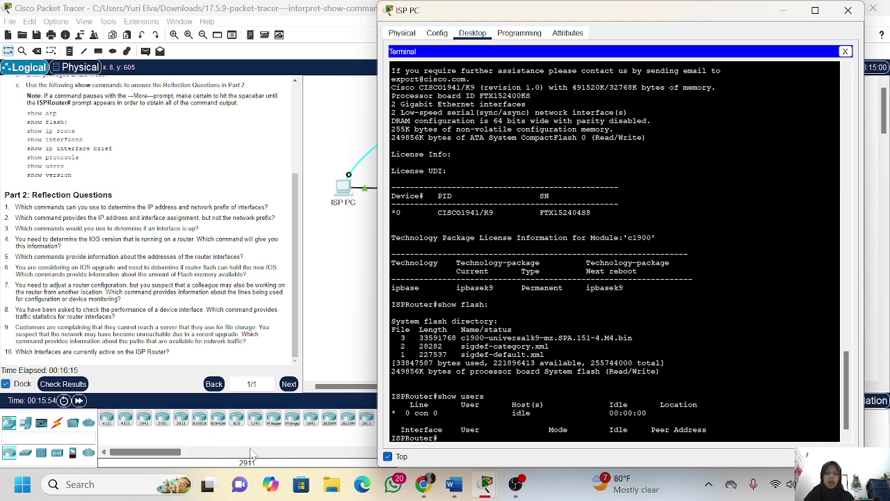
Run show interfaces on ISPRouter to view interface traffic statistics for reflection question 8, and return to the router prompt
text(show)
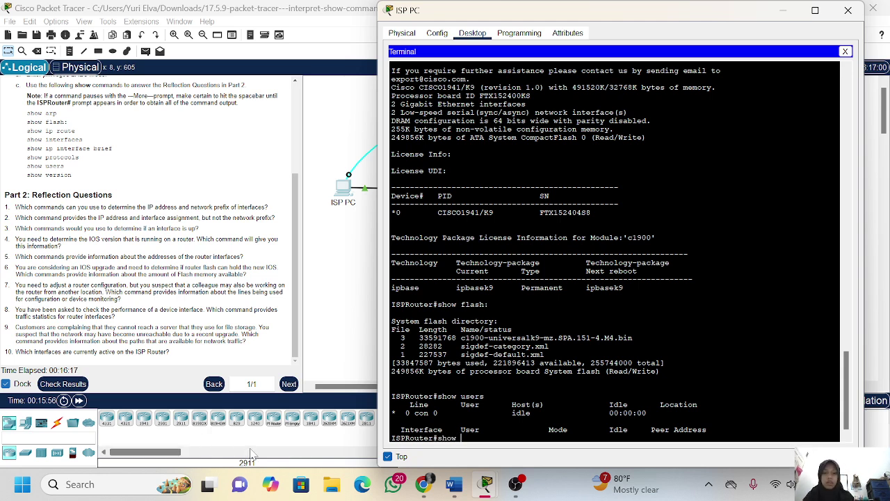
text( interfa)
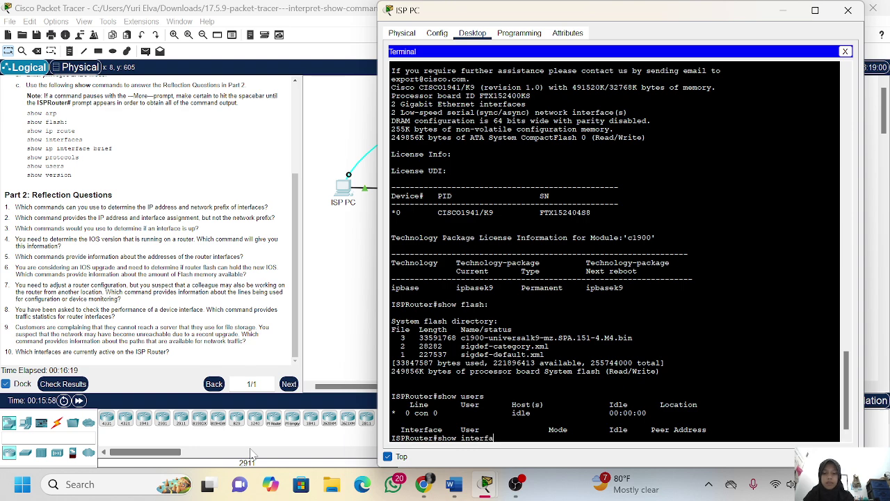
text(ces)
key(Return)
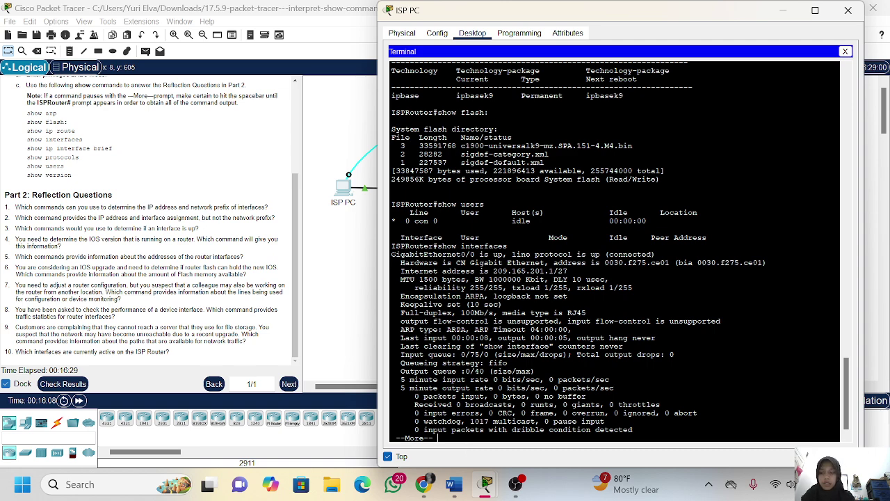
key(space)
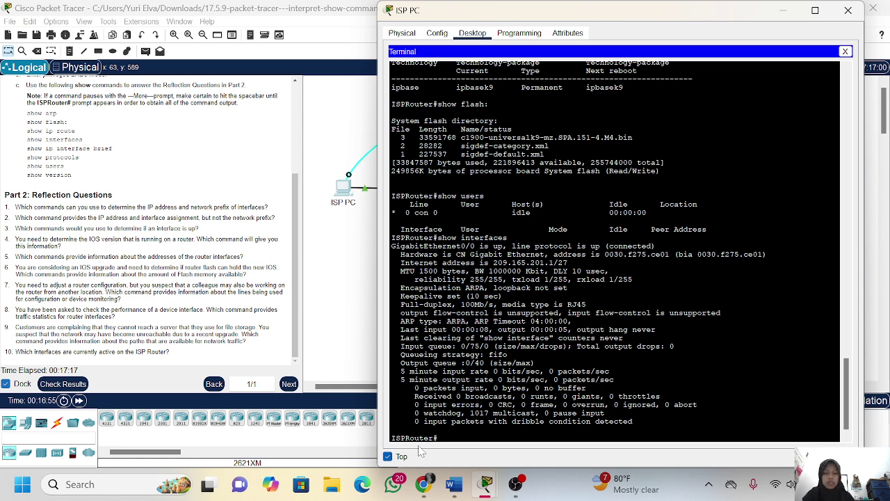
Run show ip route on ISPRouter to list the available network paths for reflection question 9
text(sho)
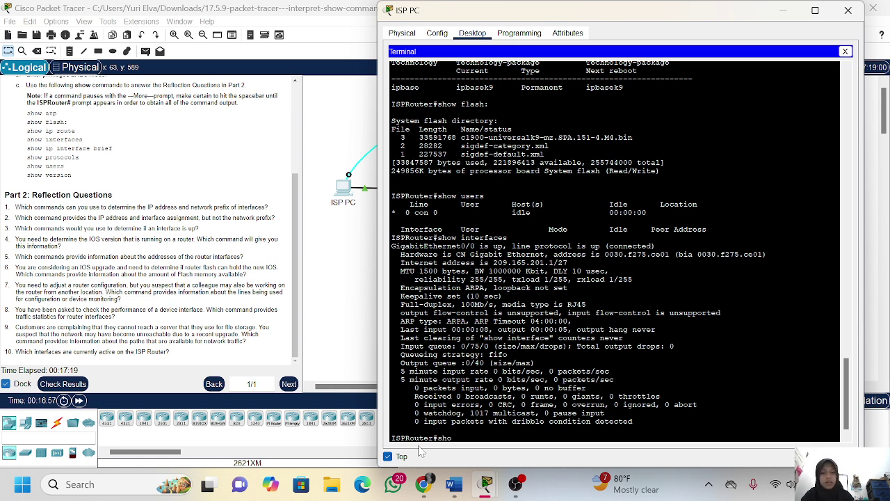
text(w ip)
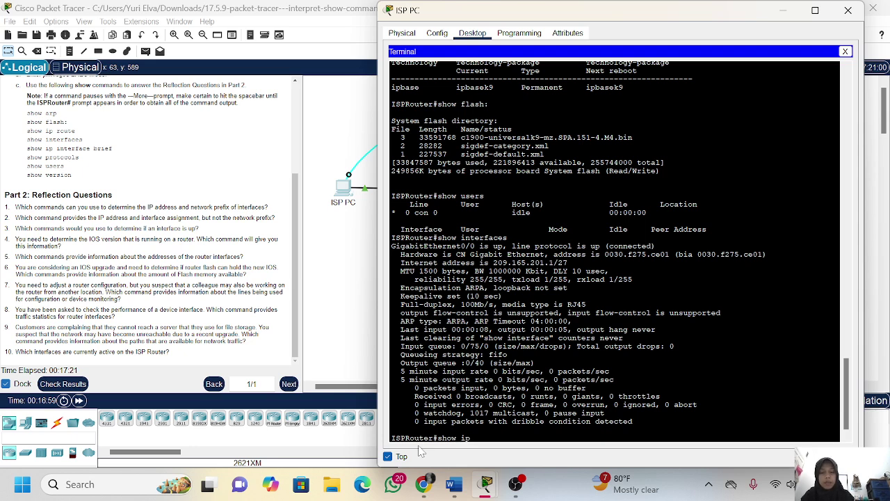
text( route)
key(Return)
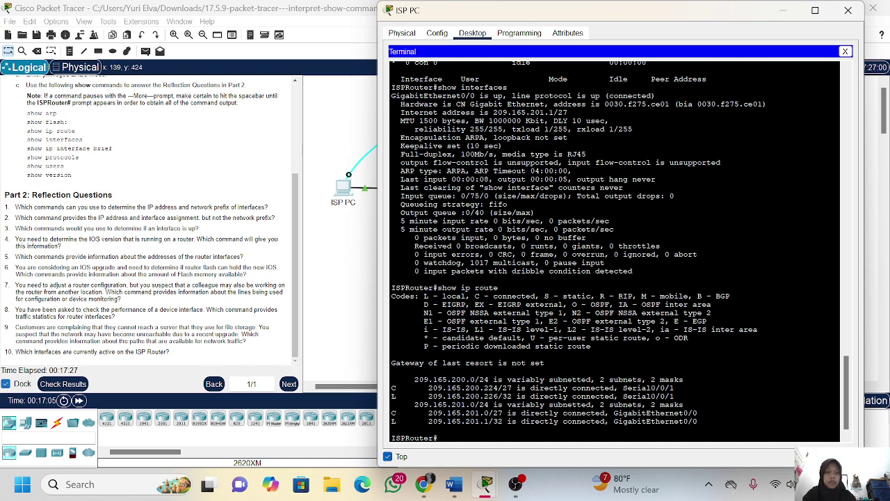
scroll(615, 250, down, 1)
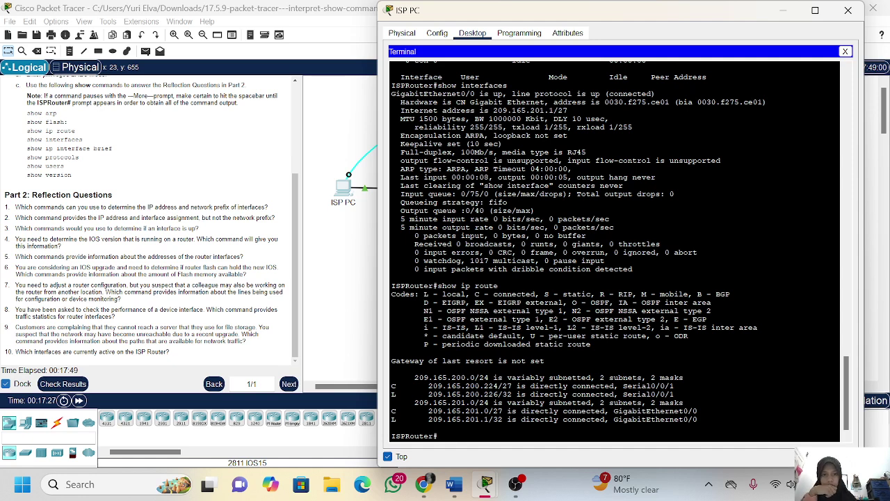
Run show interfaces again on ISPRouter and advance its output line by line to the GigabitEthernet0/1 section
key(Up)
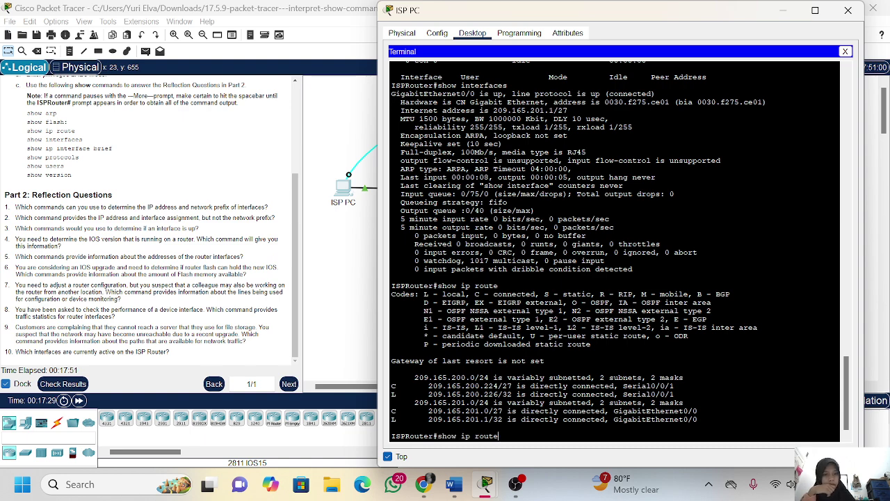
key(Up)
key(Return)
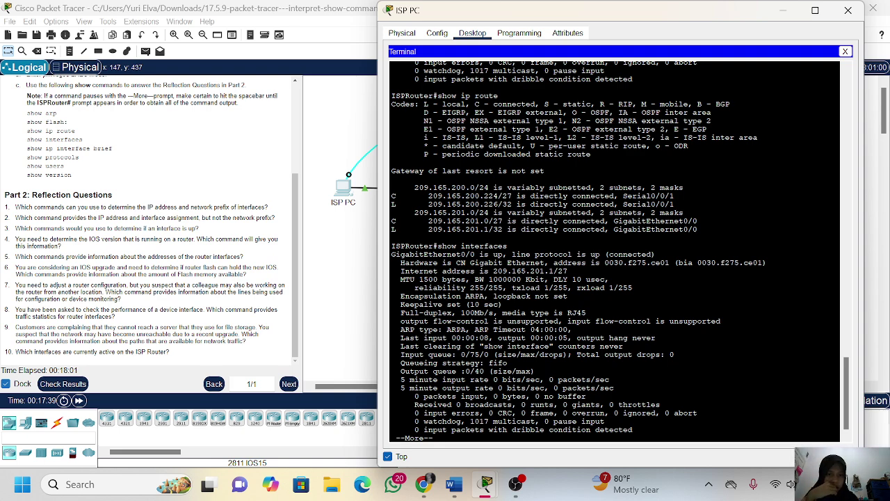
key(Return)
key(Return)
key(Return)
key(Return)
key(Return)
key(Return)
key(Return)
key(Return)
key(Return)
key(Return)
key(Return)
key(Return)
key(Return)
key(Return)
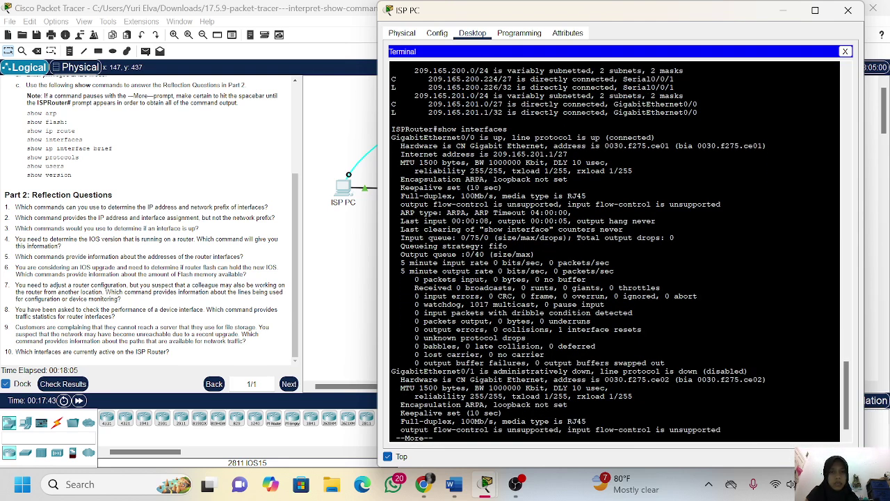
Examine the status of GigabitEthernet0/0 and GigabitEthernet0/1 in the show interfaces output and return to the router prompt
drag(590, 137, 605, 137)
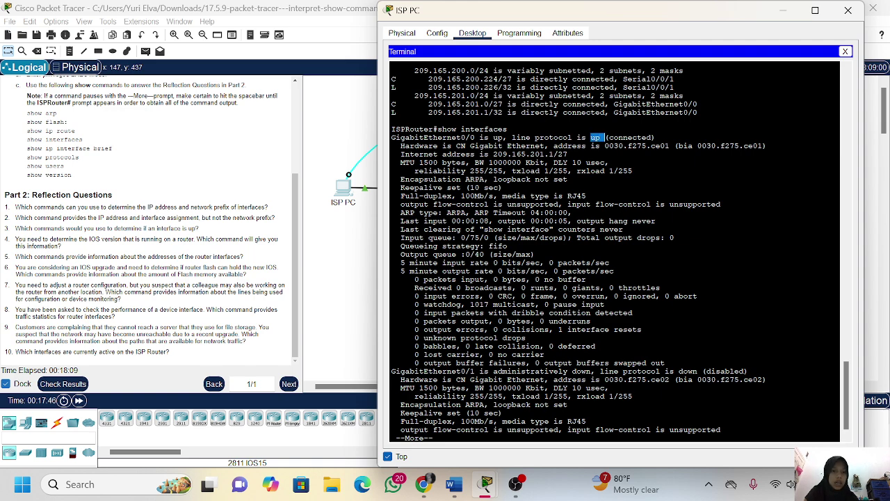
drag(572, 372, 591, 371)
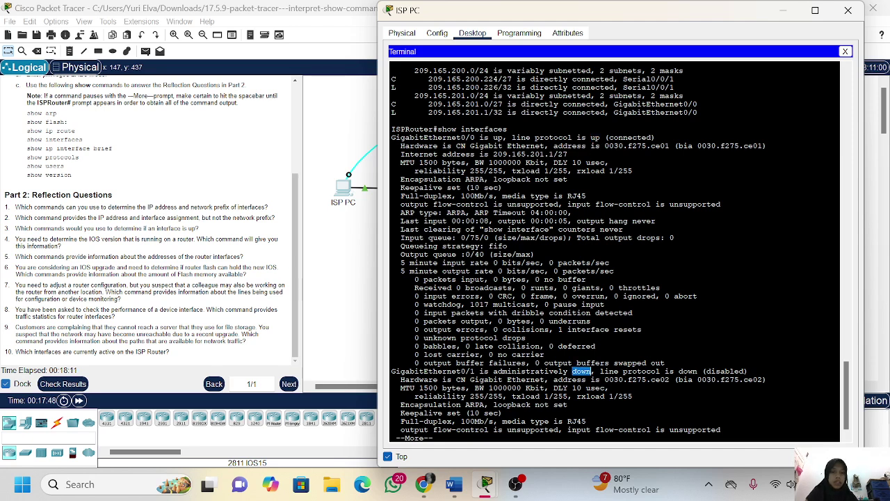
key(space)
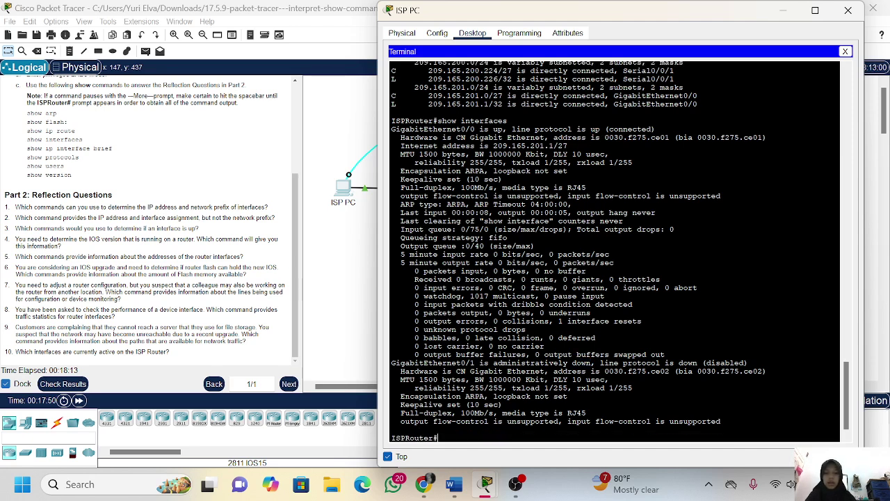
Run show ip interface brief on ISPRouter to check which interfaces are active for reflection question 10
text(show)
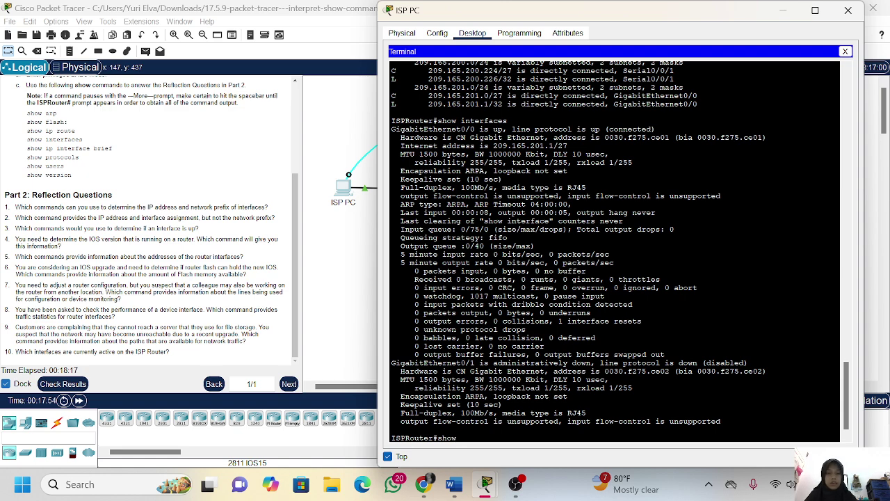
text( ip)
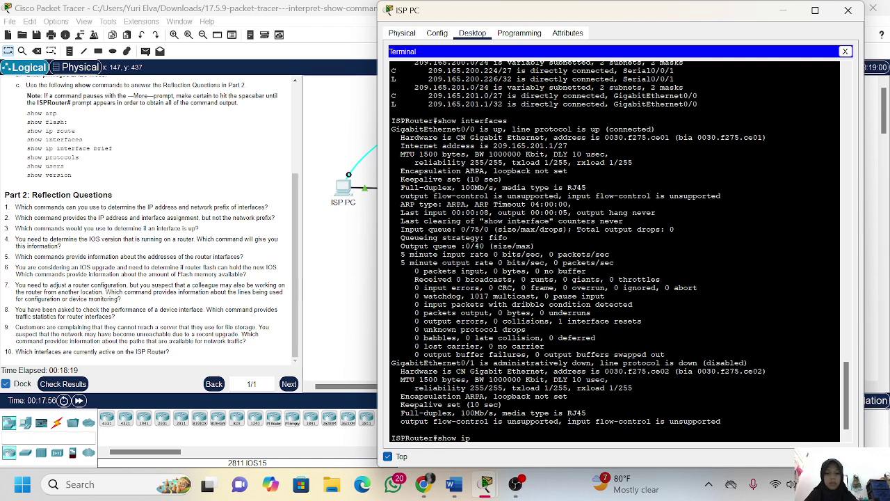
text( interfac)
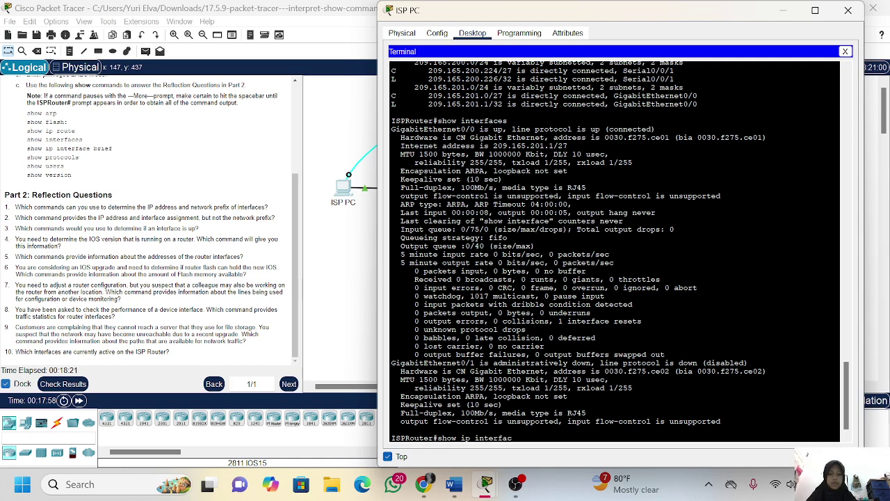
text(es)
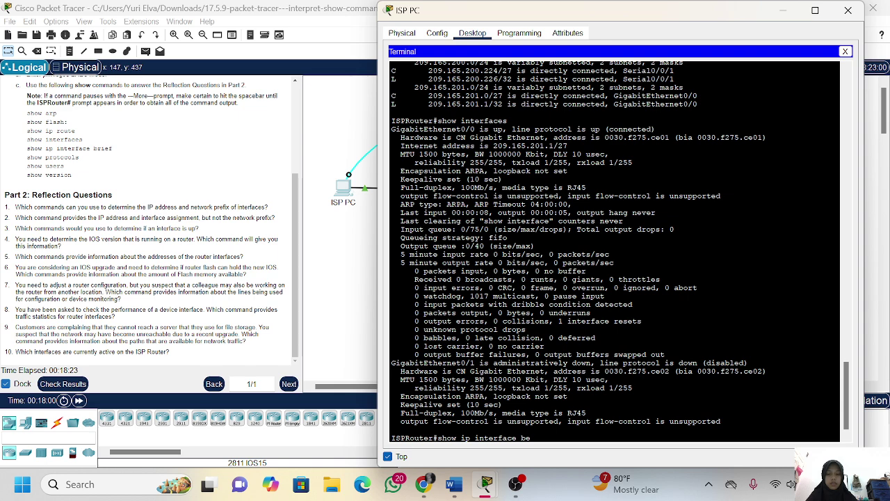
key(BackSpace)
text(brief)
key(Return)
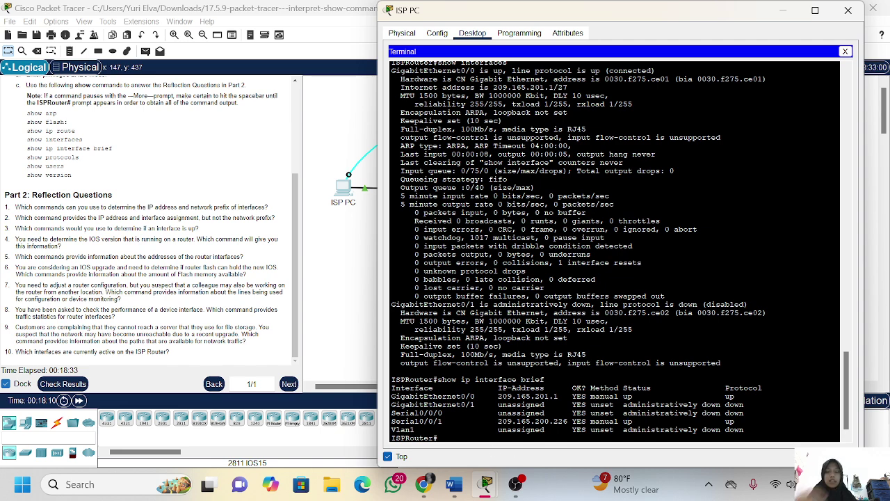
Run show protocols on ISPRouter and page through its output to check each interface's line status, returning to the router prompt
text(show)
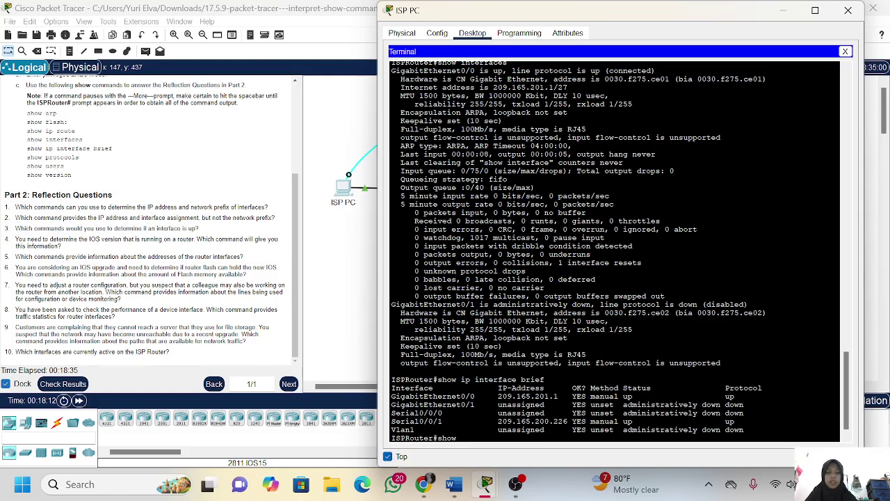
text( protoco)
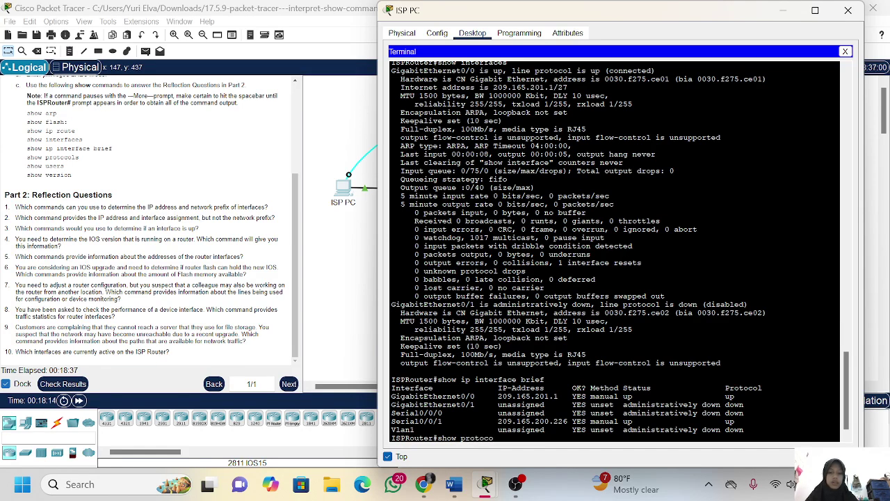
text(ls)
key(Return)
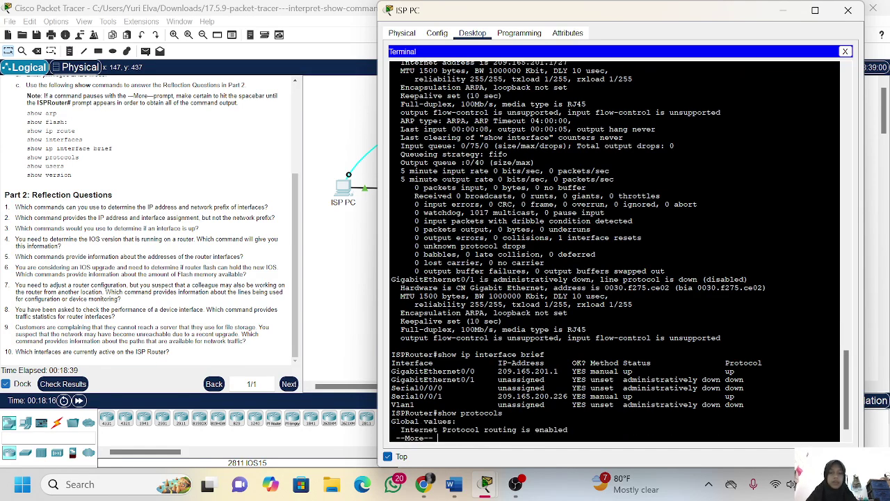
key(space)
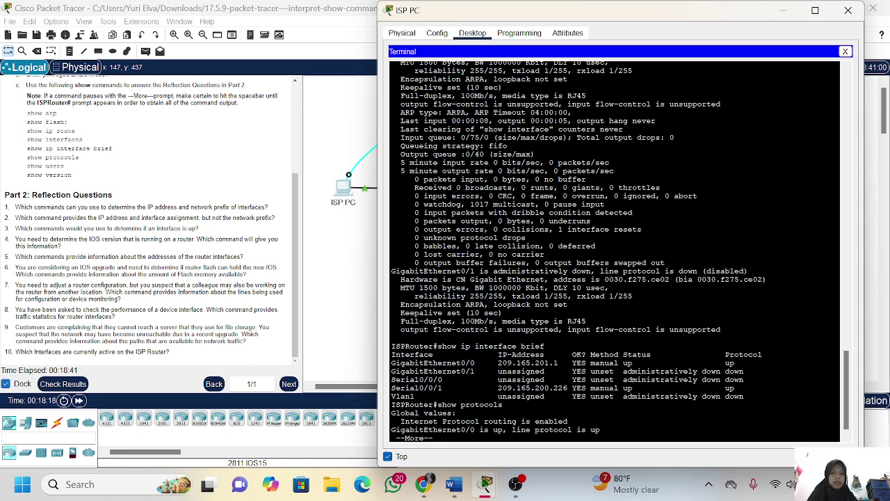
key(Return)
key(Return)
key(Return)
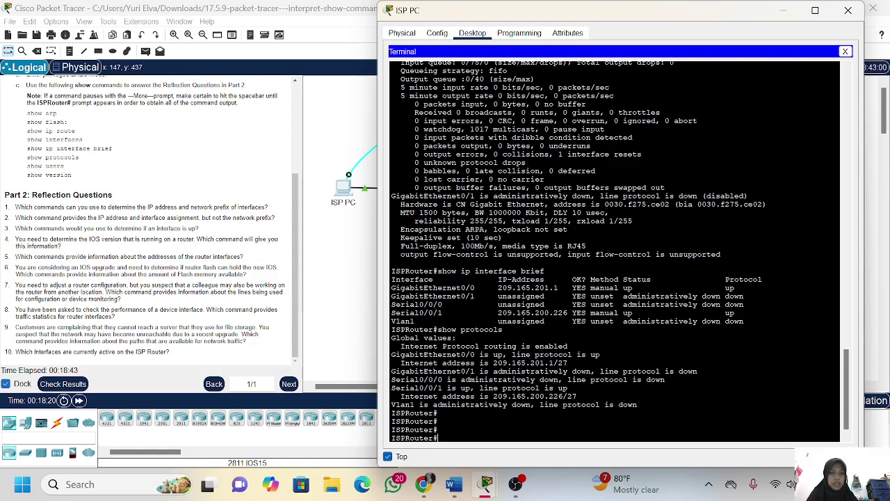
double_click(592, 354)
click(595, 355)
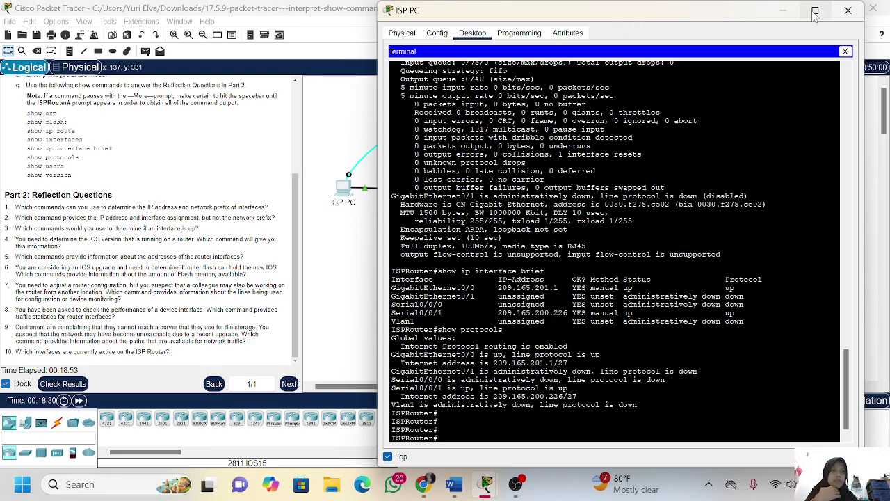
Minimize the ISP PC window and return to the beginning of the activity instructions
click(782, 11)
scroll(219, 129, up, 5)
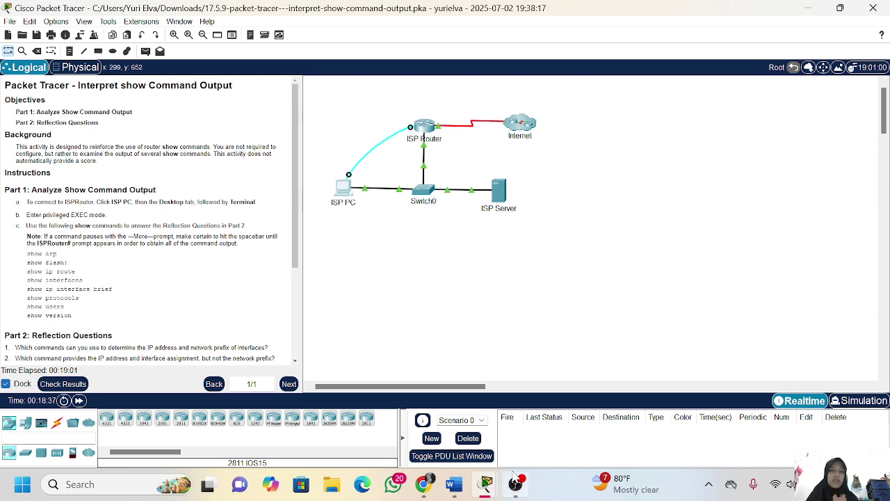
mouse_move(515, 481)
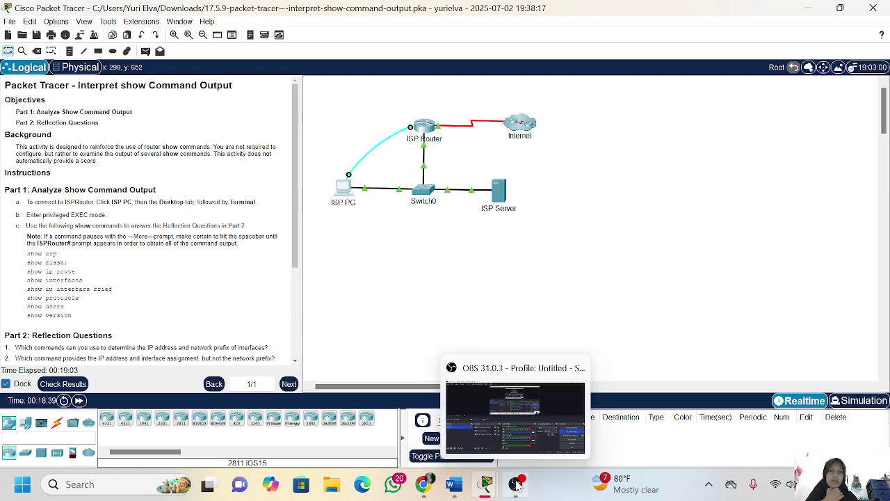